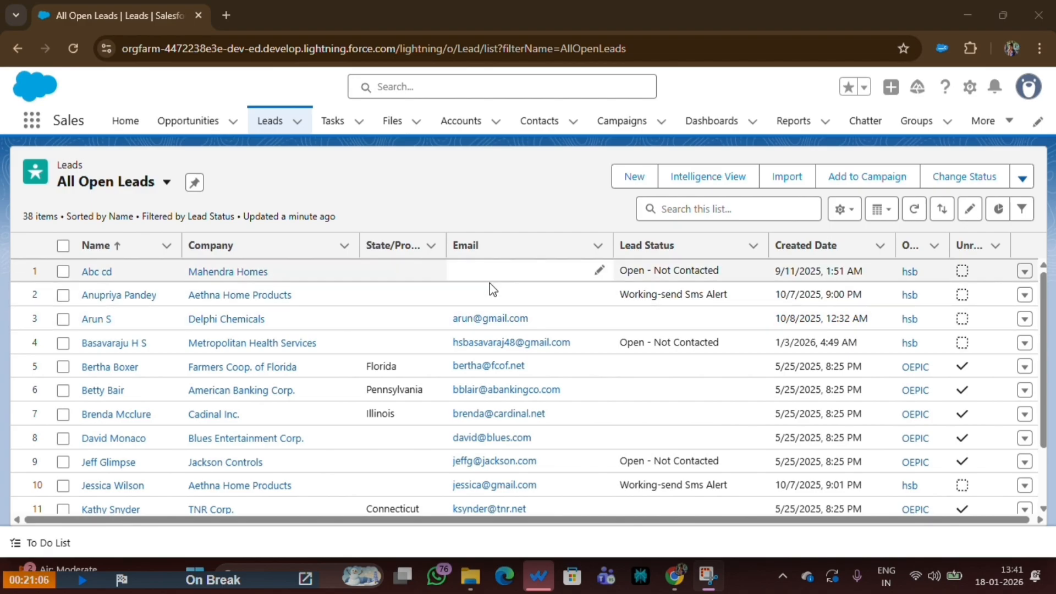
Review the available lead list views and keep All Open Leads selected.
left_click(125, 182)
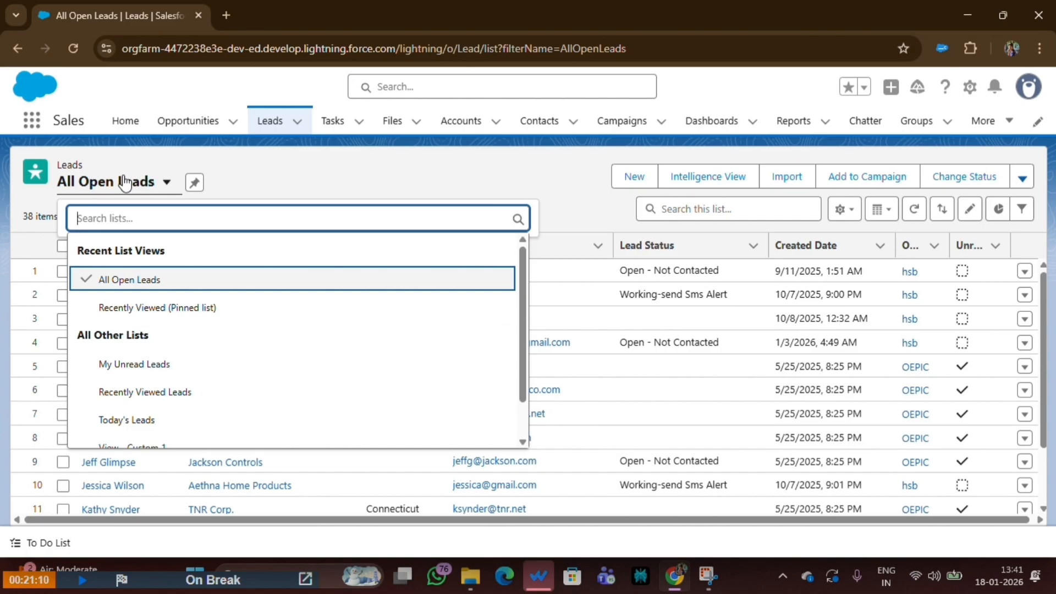
scroll(141, 385, "down", 2)
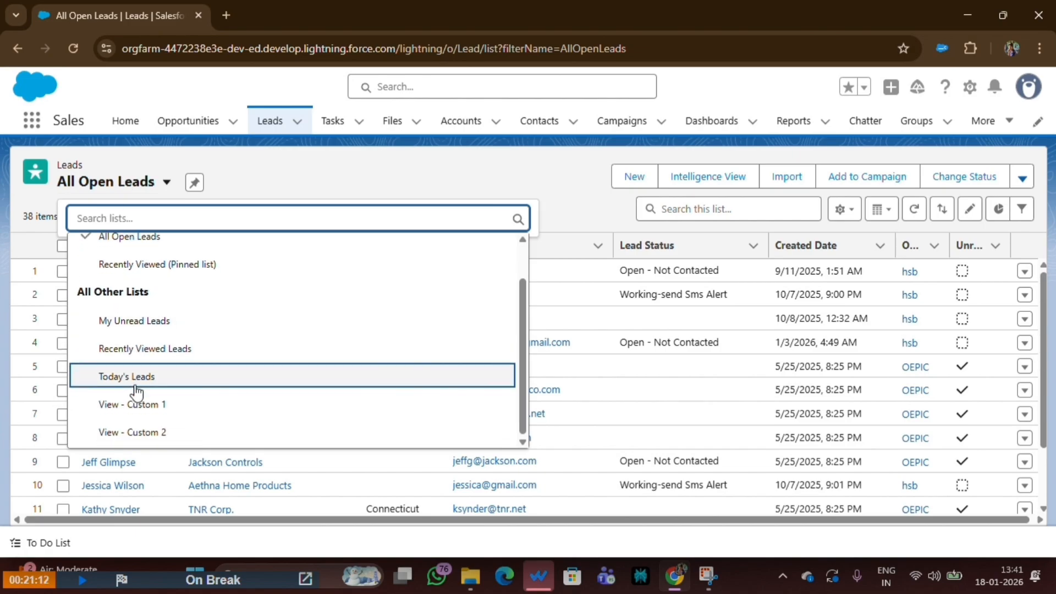
scroll(101, 298, "up", 2)
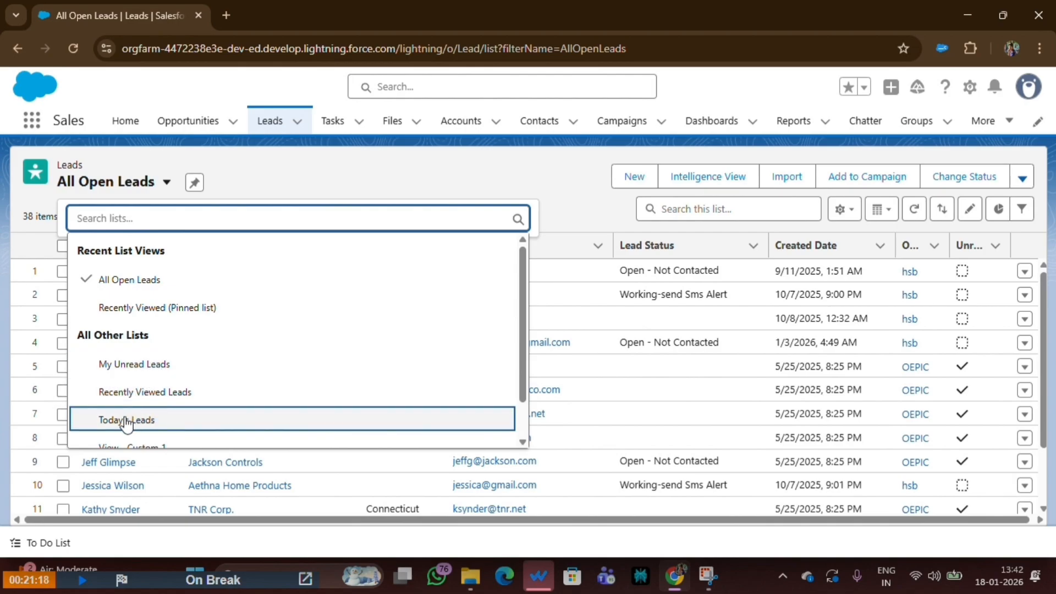
left_click(124, 281)
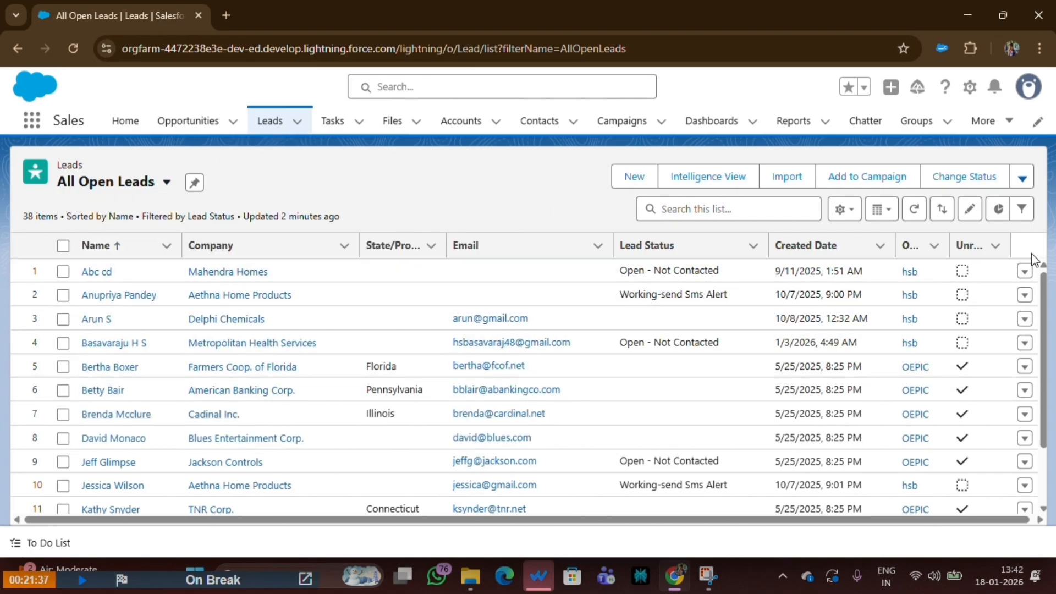
Inspect the owner filter and lead status criterion applied to the All Open Leads list view.
left_click(1020, 219)
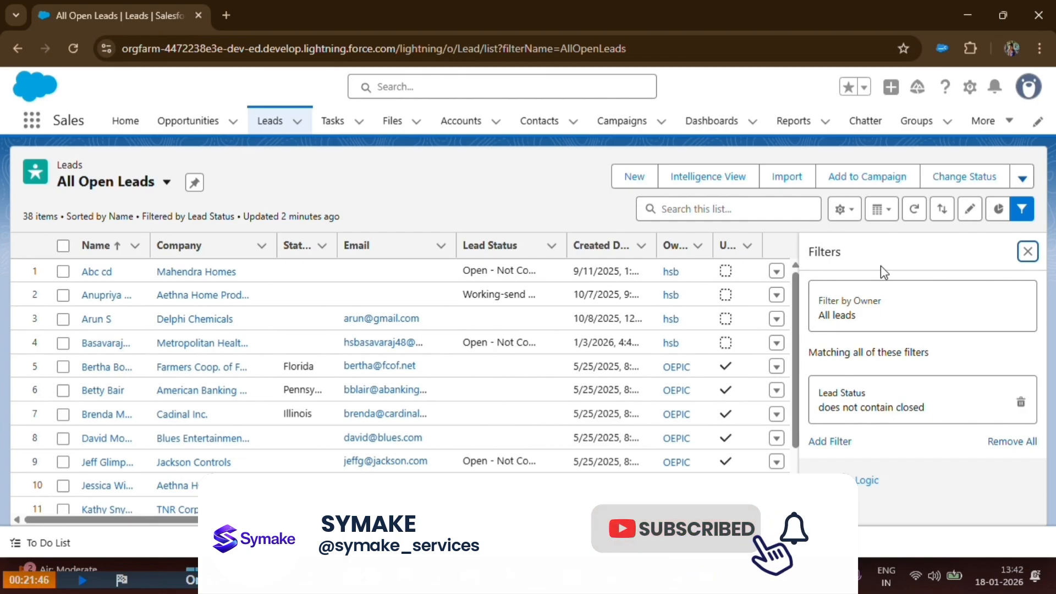
double_click(816, 254)
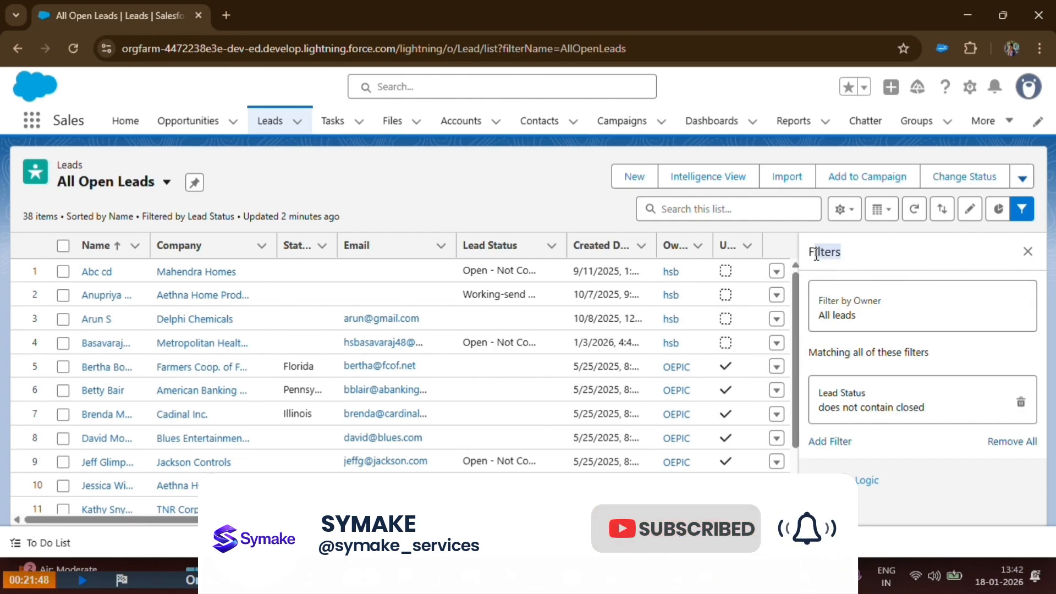
left_click(883, 312)
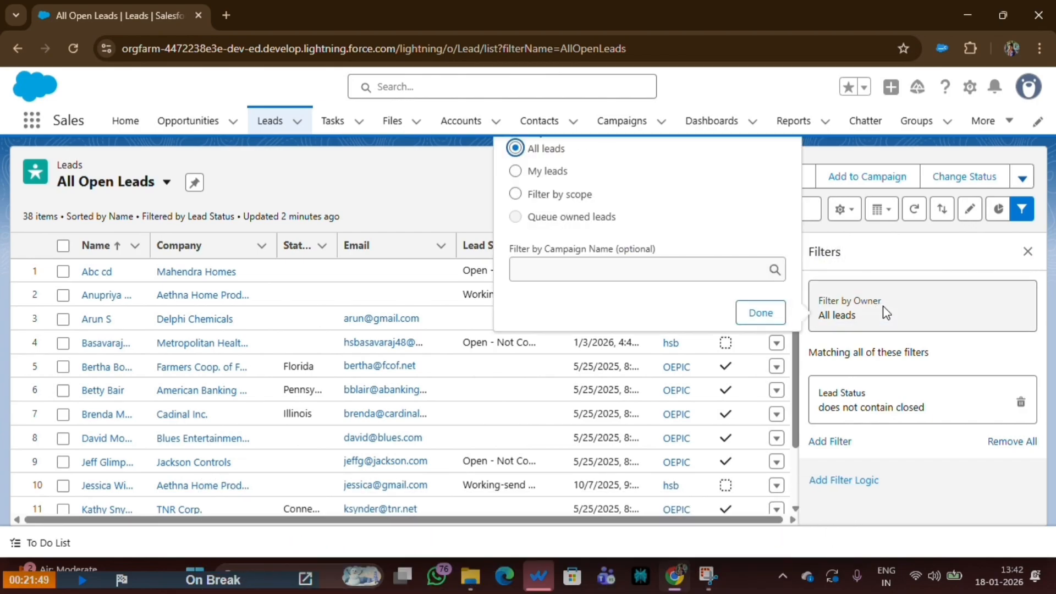
left_click(865, 258)
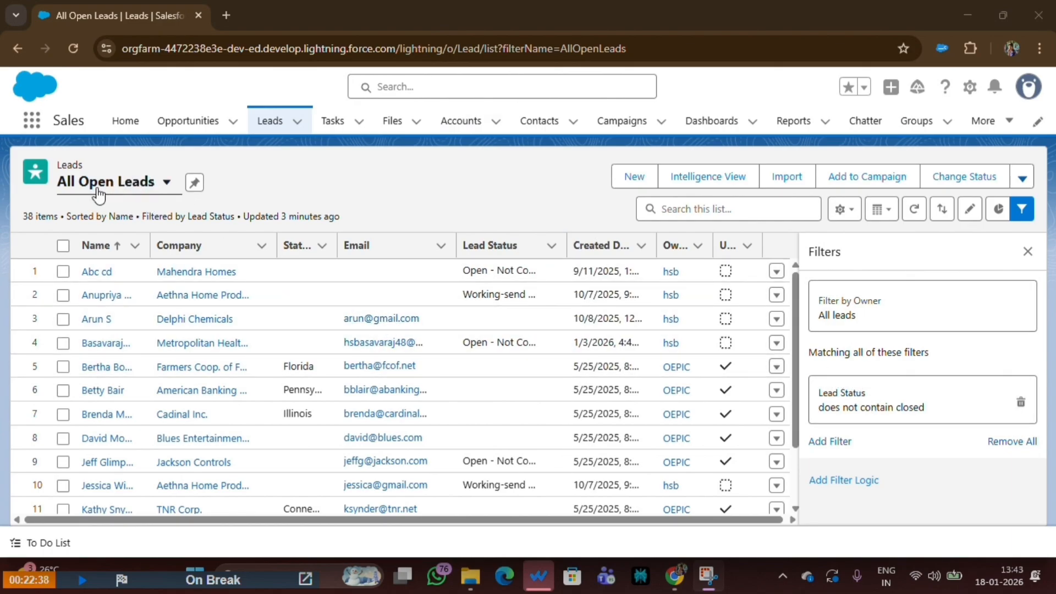
left_click(1027, 253)
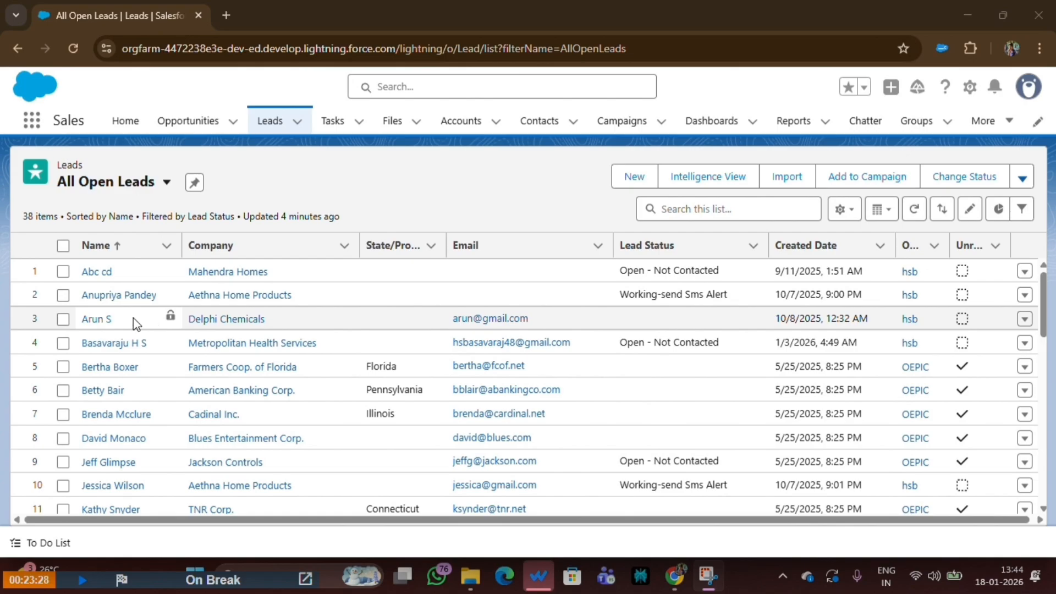
Look through the records in All Open Leads and check which list view is selected.
scroll(146, 360, "down", 5)
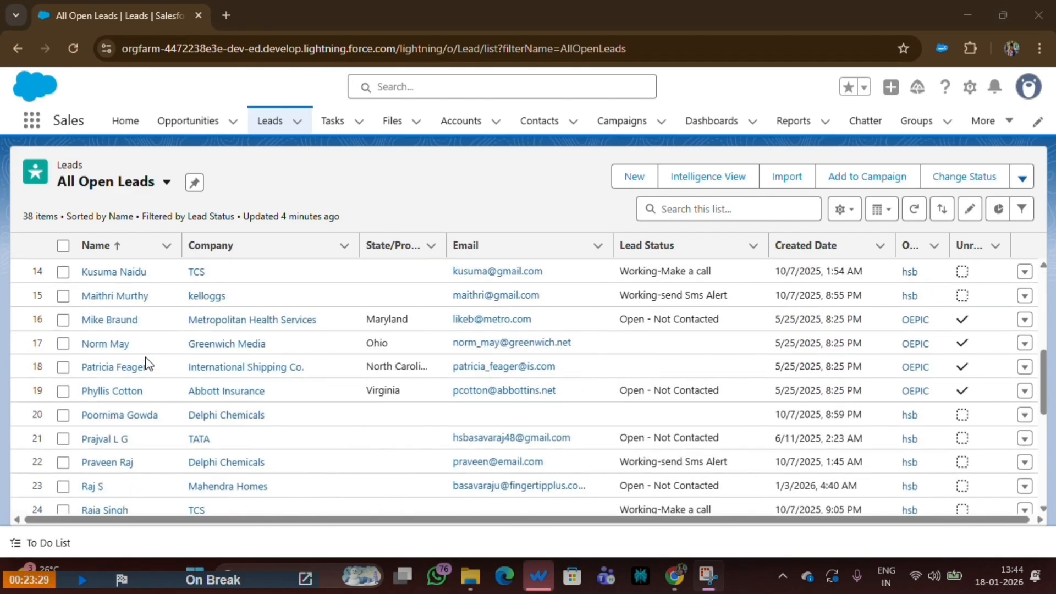
scroll(148, 365, "up", 5)
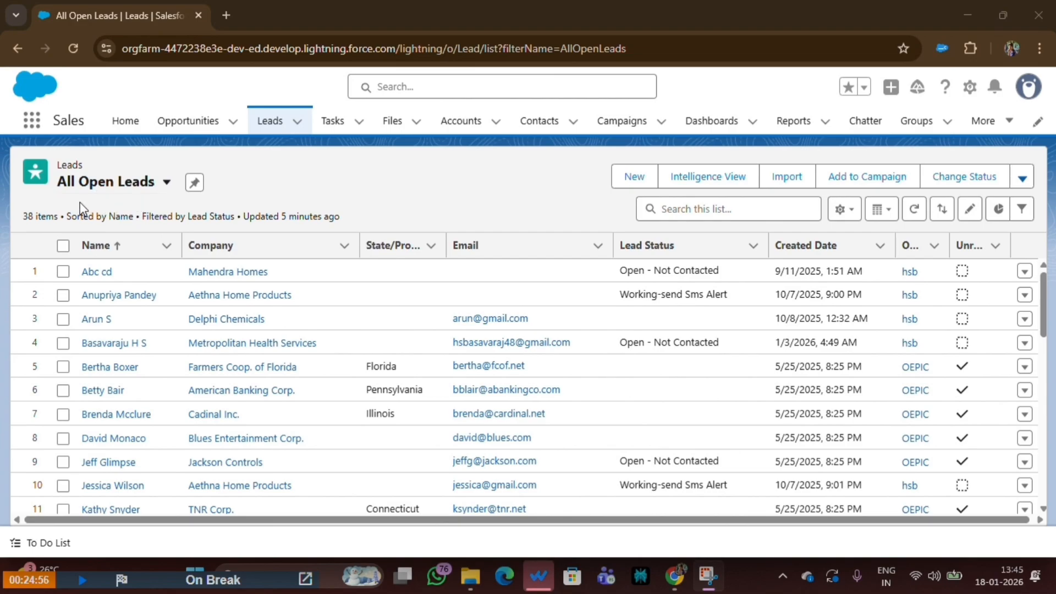
left_click(160, 183)
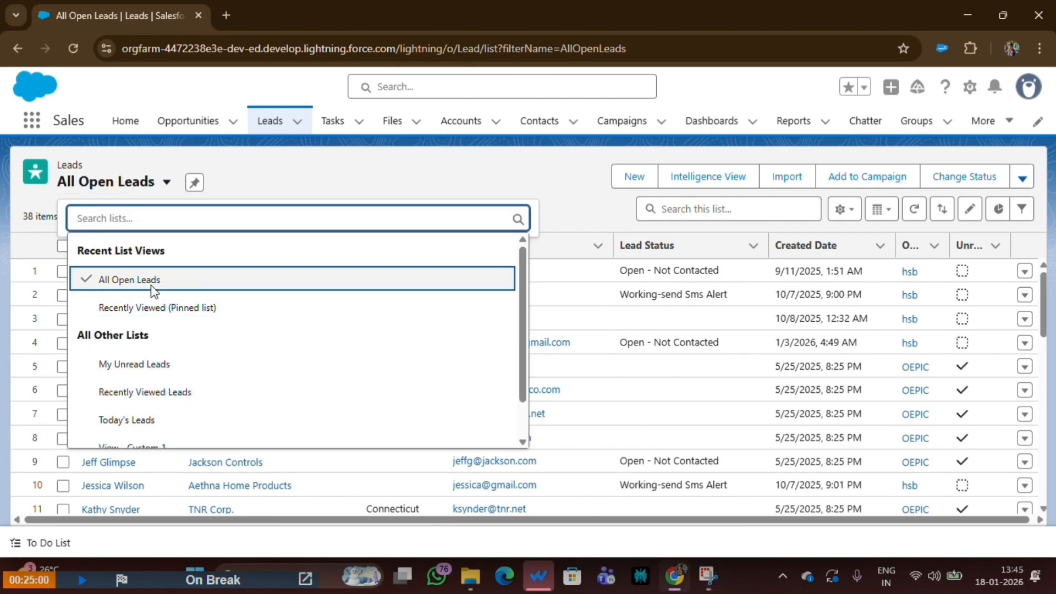
left_click(253, 176)
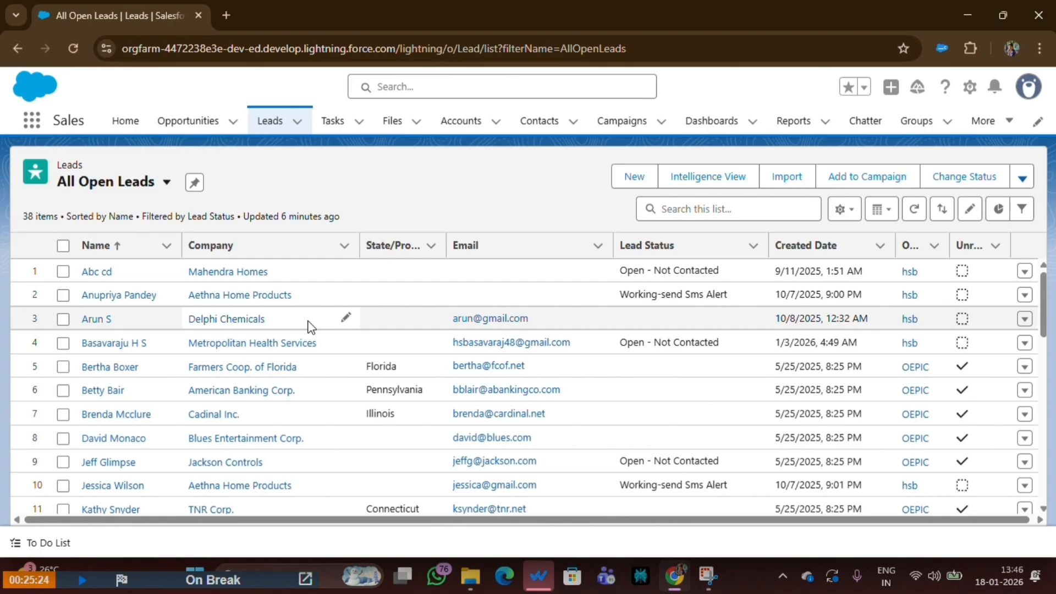
View the Recently Viewed leads list and return to the All Open Leads list view.
left_click(127, 187)
left_click(154, 314)
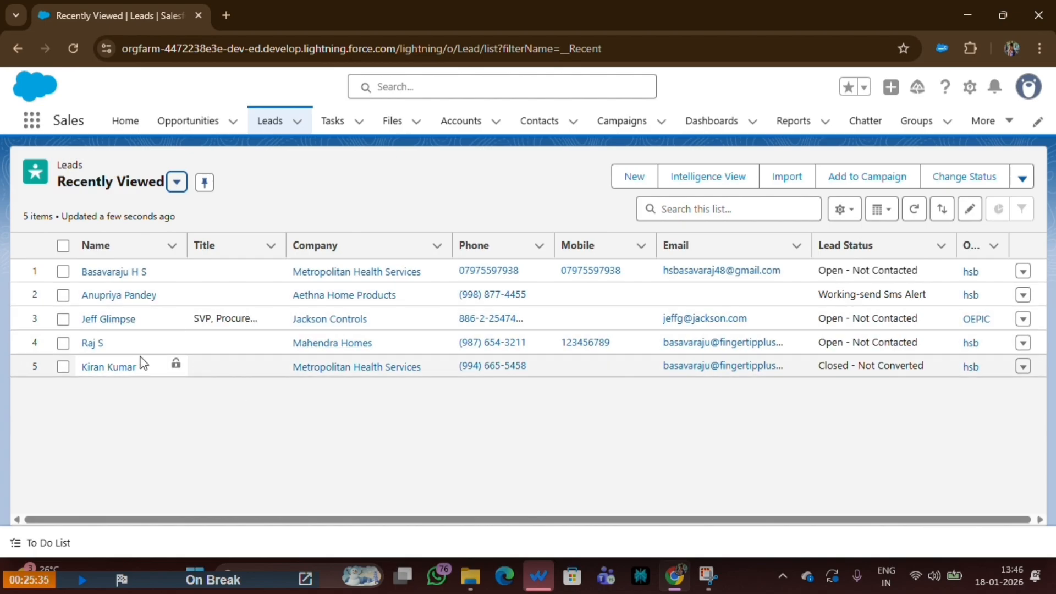
left_click(90, 184)
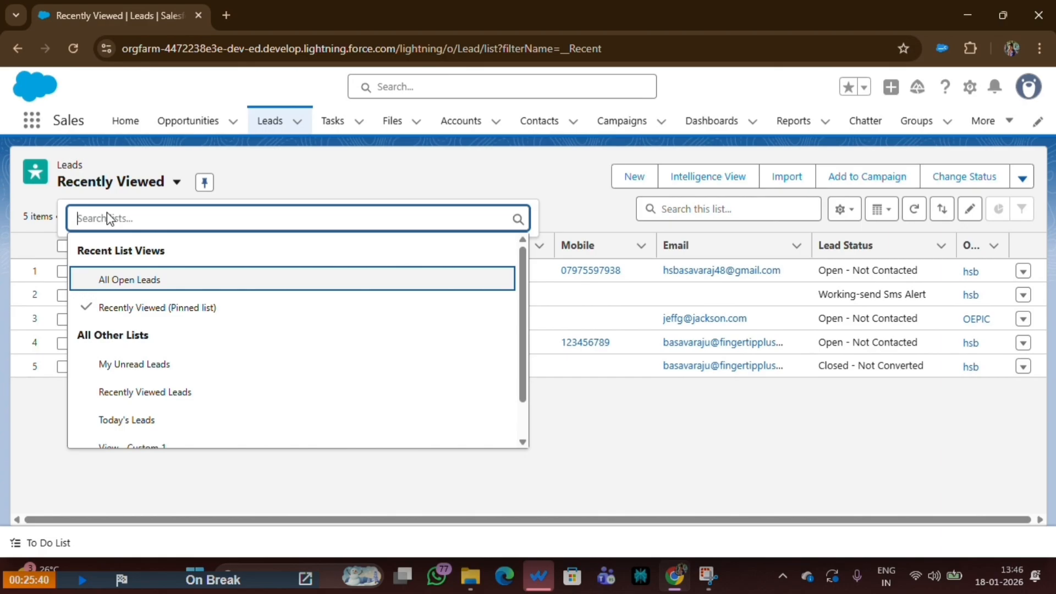
left_click(129, 279)
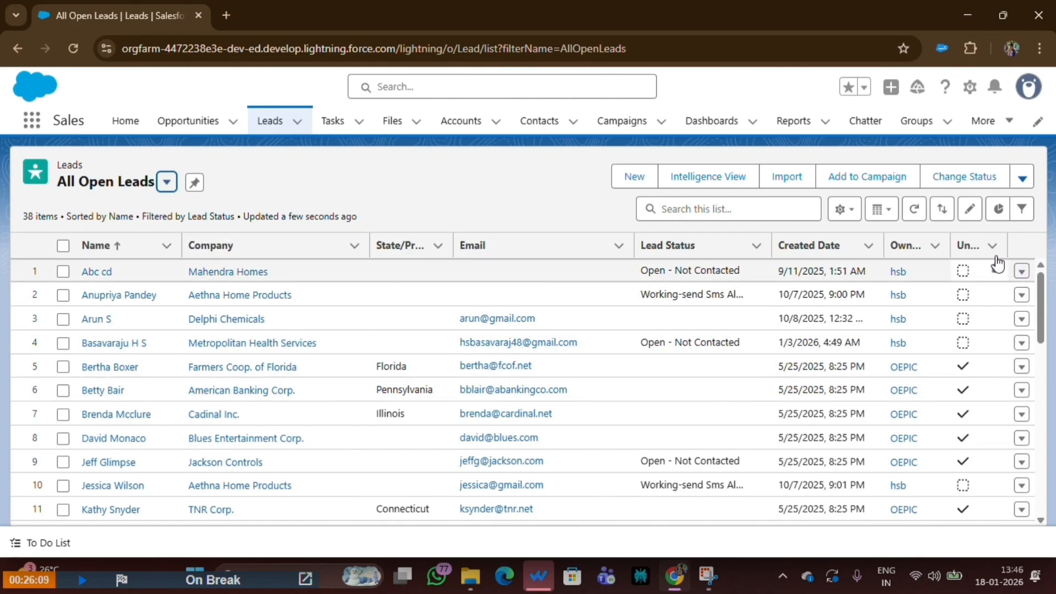
Examine the owner scope options and the Lead Status criterion's field, operator and value in the All Open Leads filters.
left_click(1022, 211)
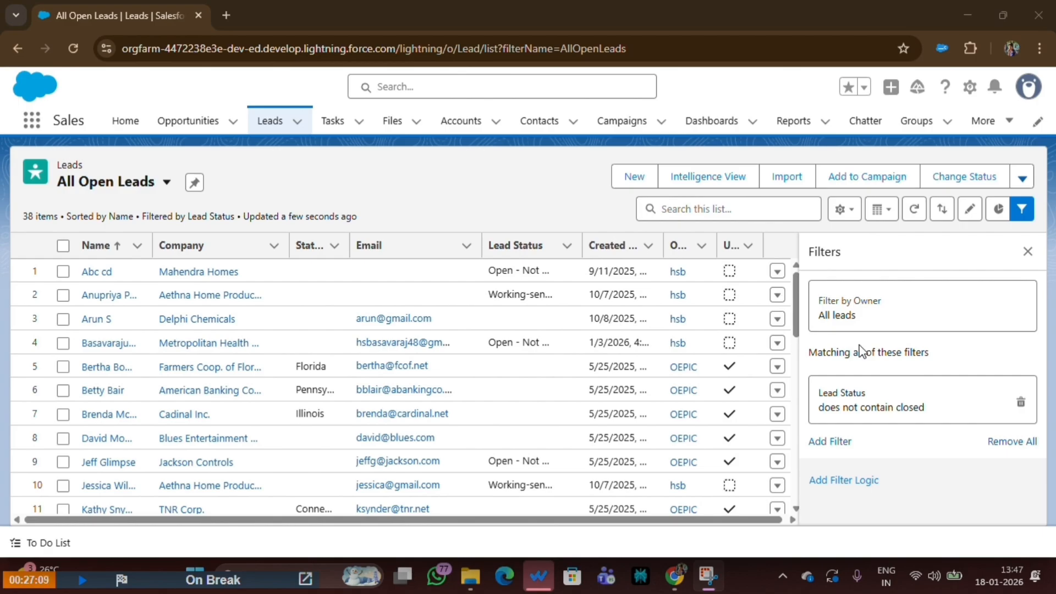
left_click(852, 306)
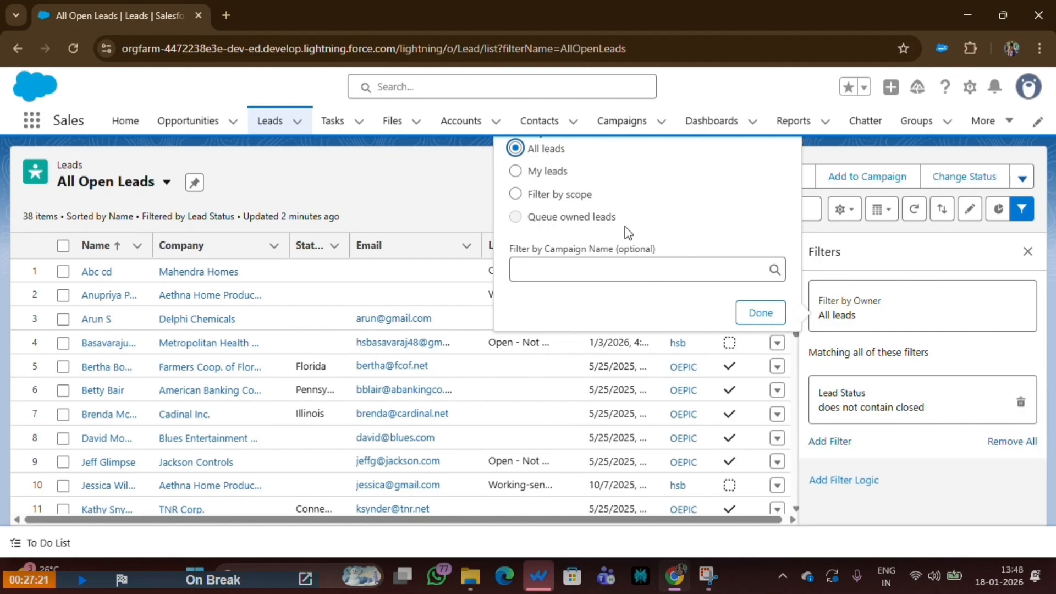
left_click(880, 415)
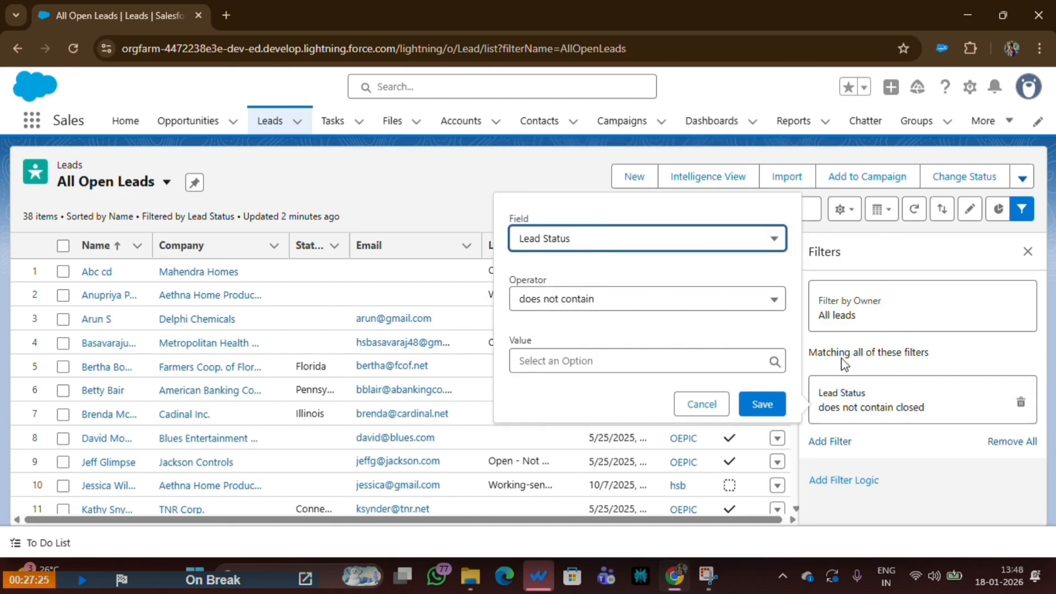
left_click(814, 352)
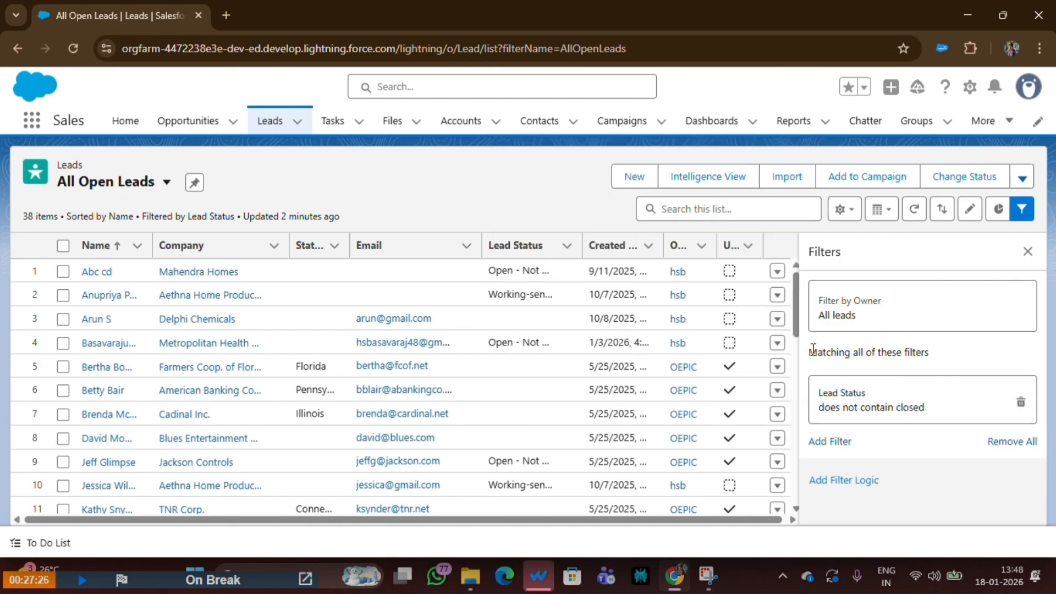
left_click(820, 396)
left_click(898, 468)
Browse the fields available for a new filter on All Open Leads and discard the new filter.
left_click(829, 441)
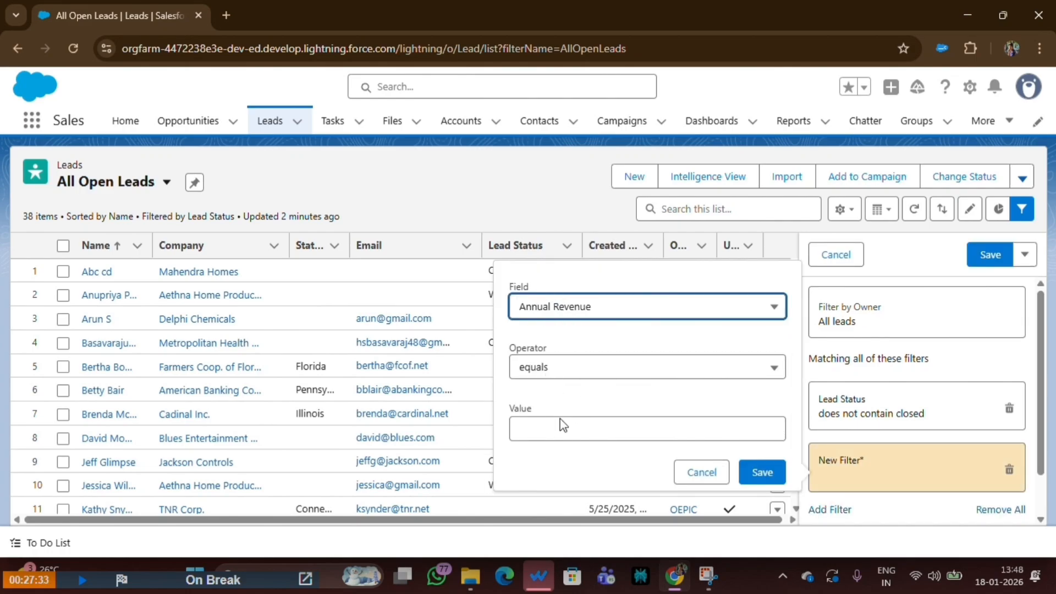
left_click(592, 308)
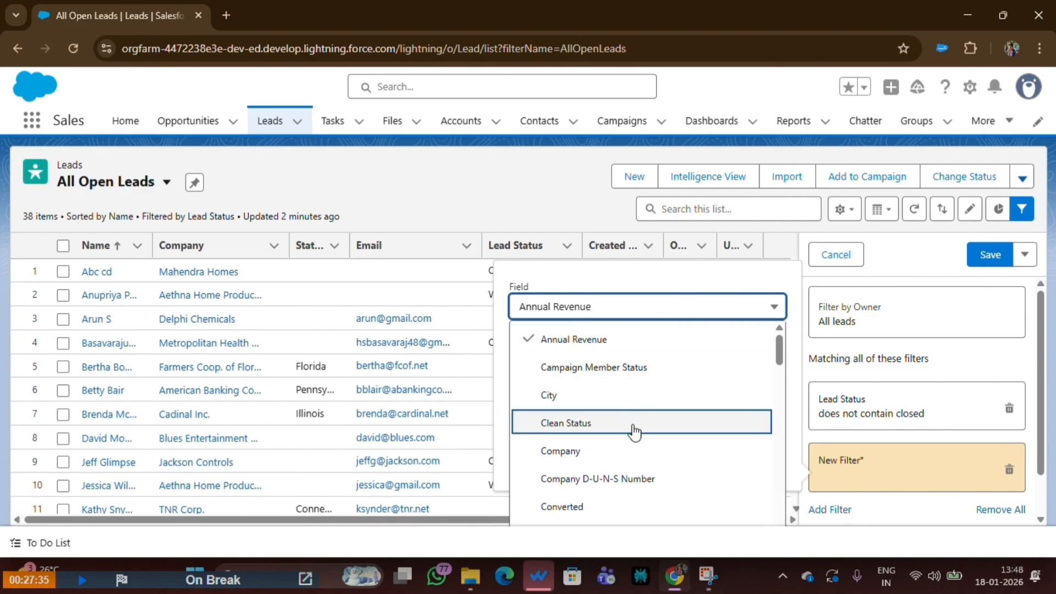
scroll(622, 435, "down", 12)
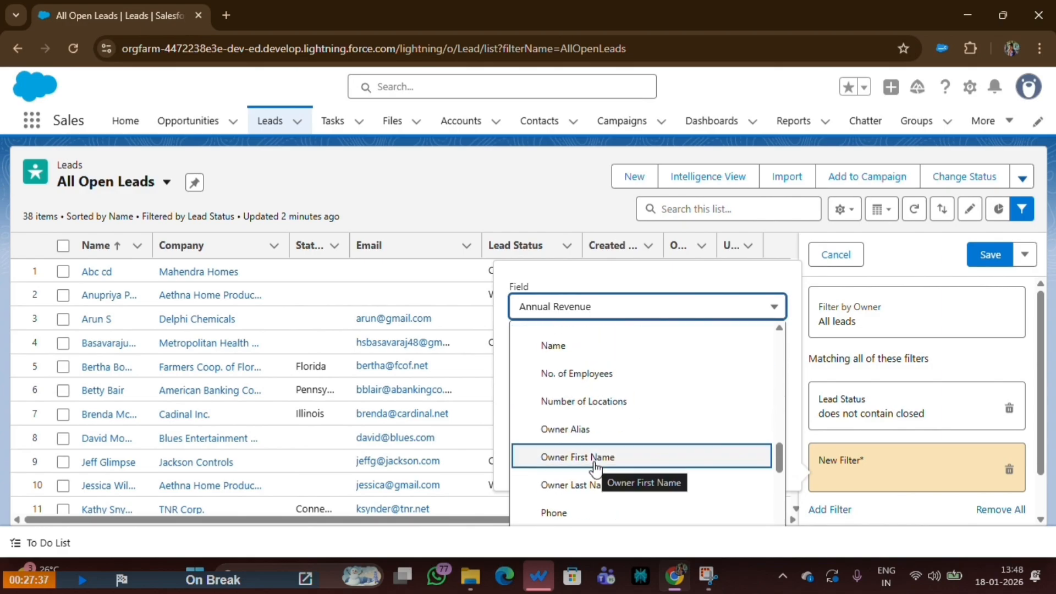
scroll(594, 469, "up", 8)
scroll(595, 471, "up", 5)
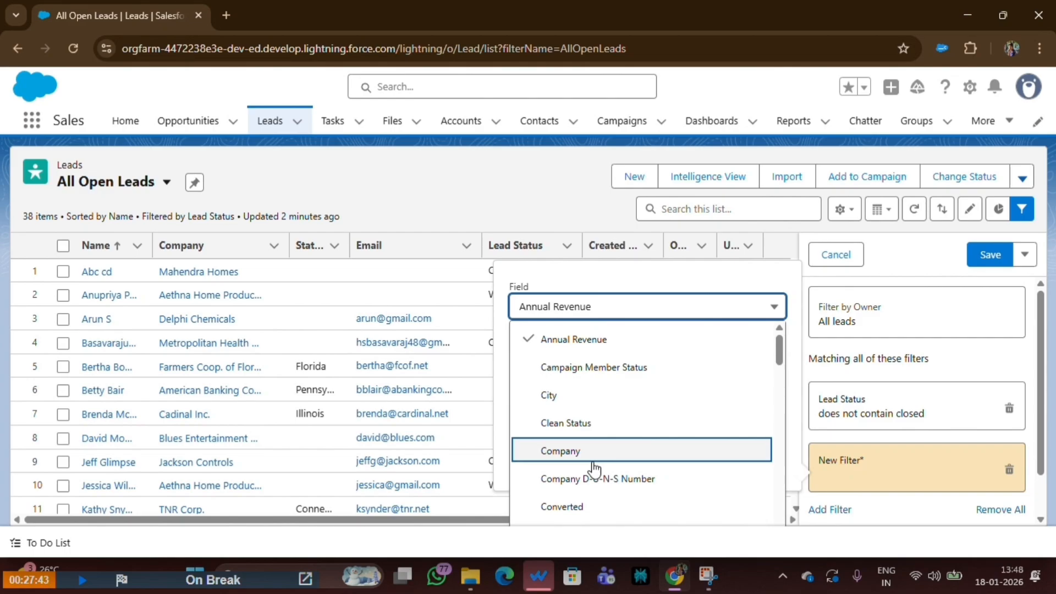
left_click(539, 306)
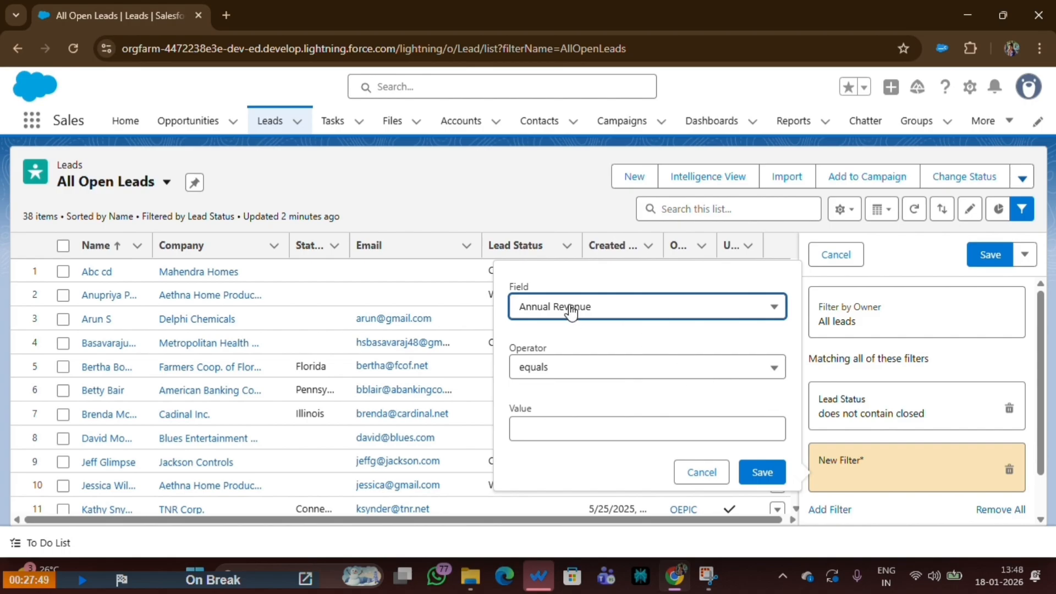
left_click(695, 473)
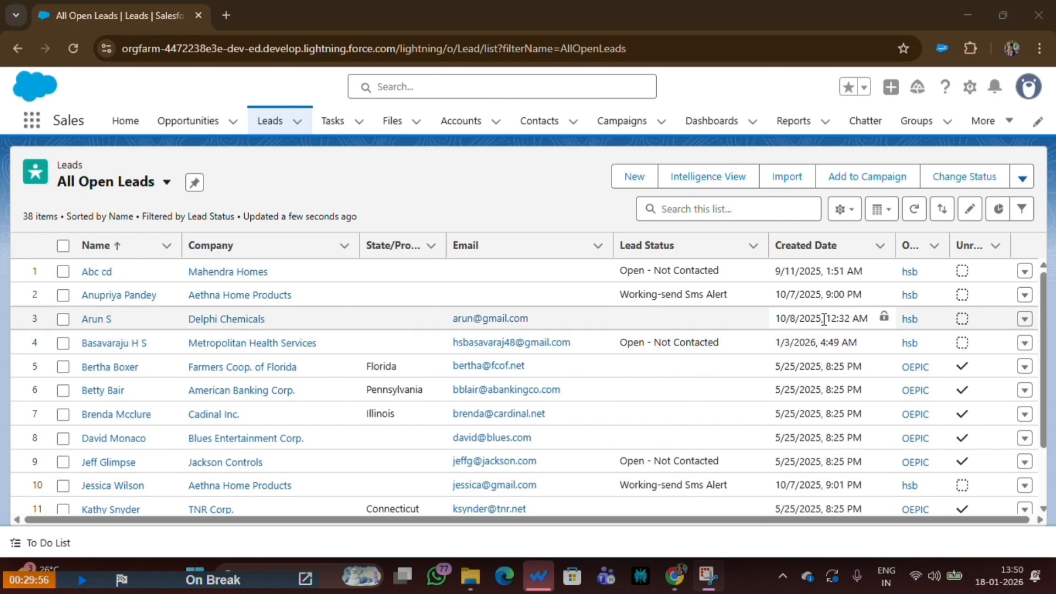
Create a new lead list view named Today Leads with API name Today_Leads, visible to all users.
left_click(102, 192)
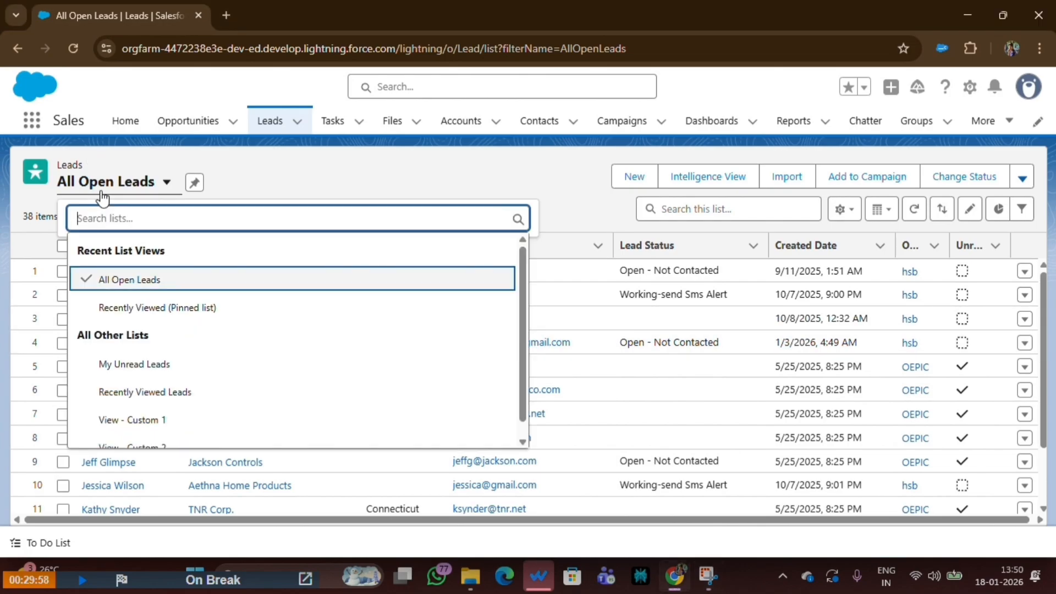
left_click(119, 277)
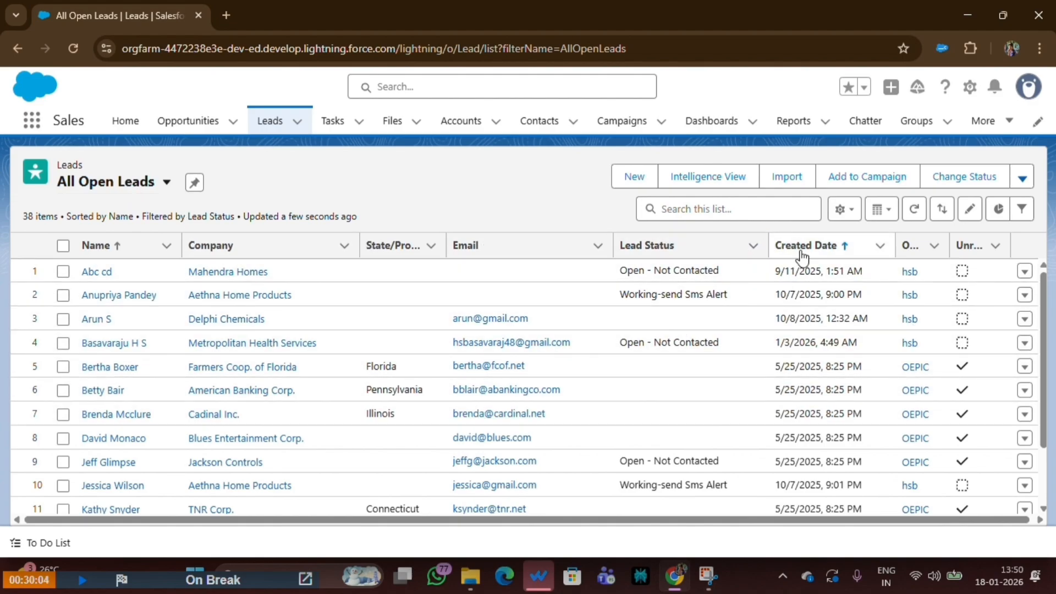
left_click(840, 220)
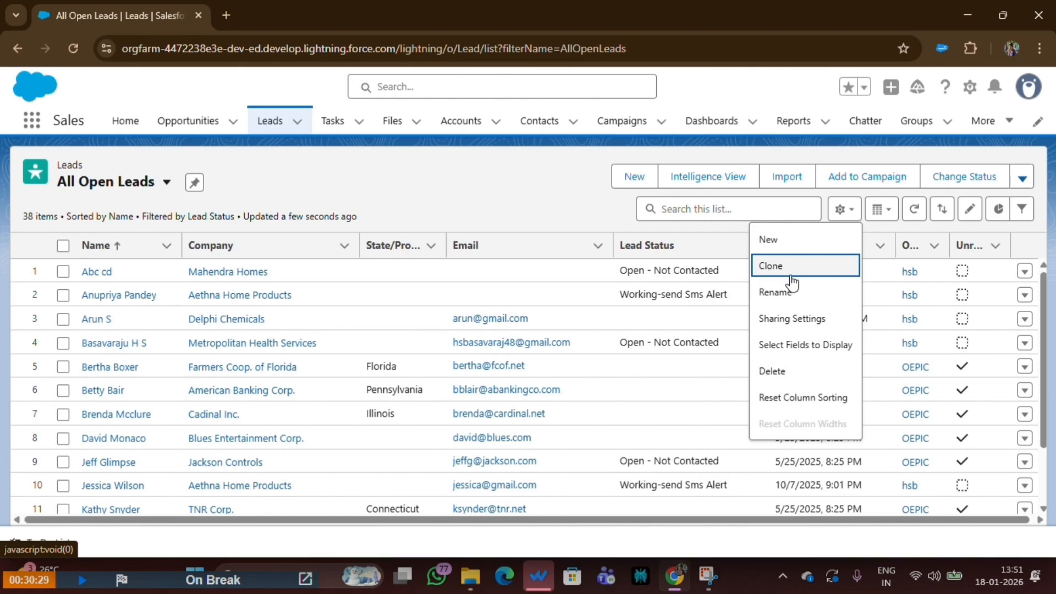
left_click(777, 240)
left_click(254, 232)
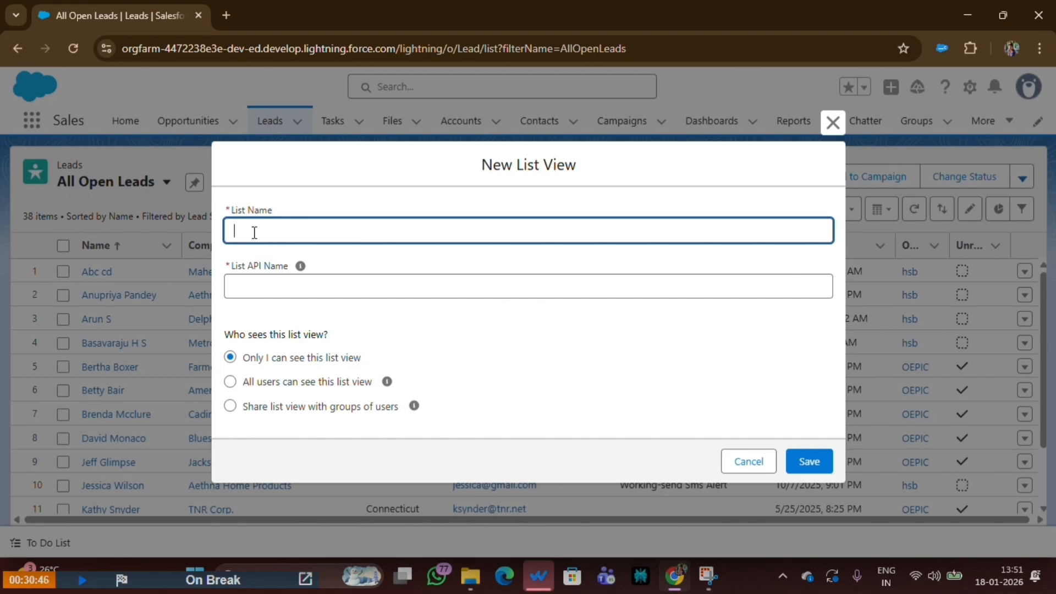
type("Today Leads")
key("Tab")
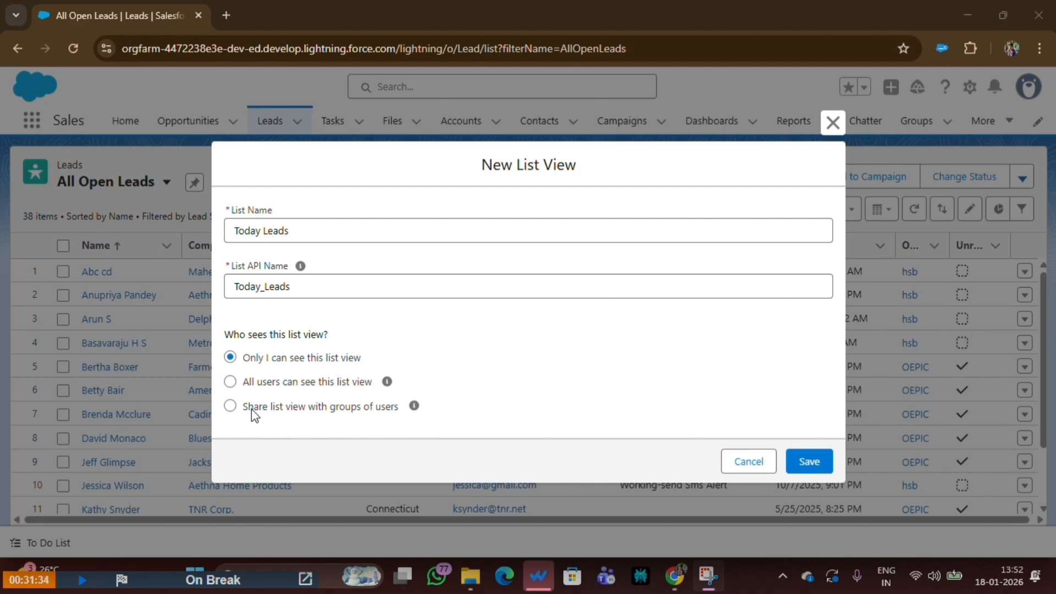
left_click(231, 383)
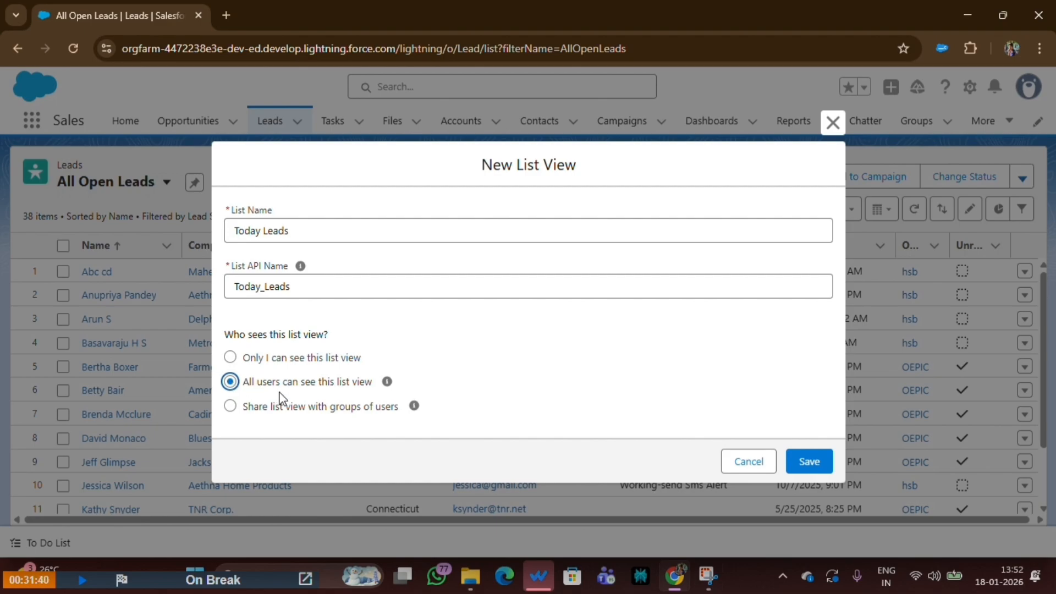
left_click(810, 460)
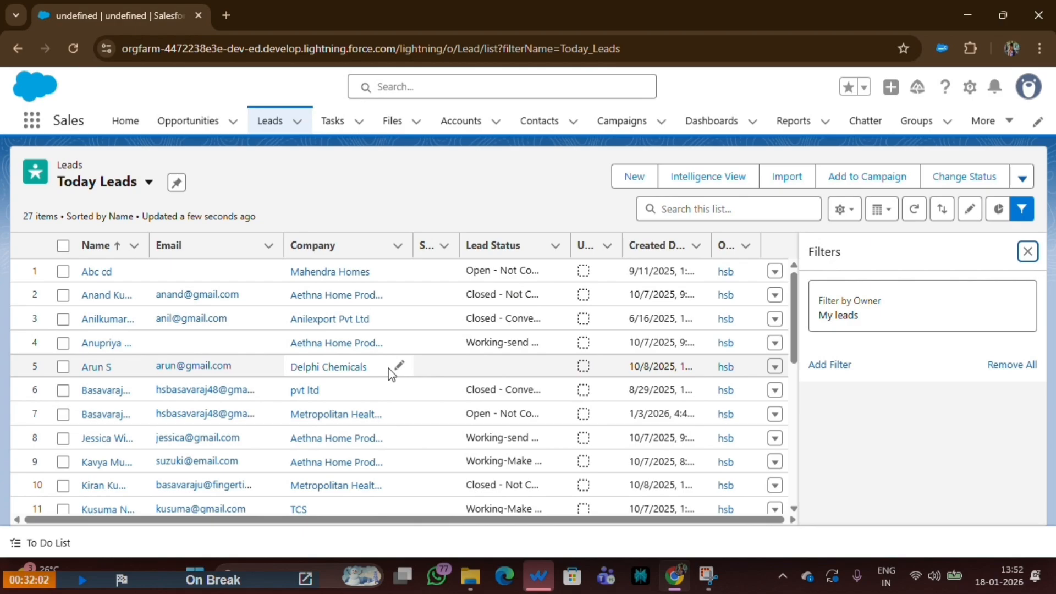
Set the Filter by Owner scope of the Today Leads list view to All leads.
left_click(826, 311)
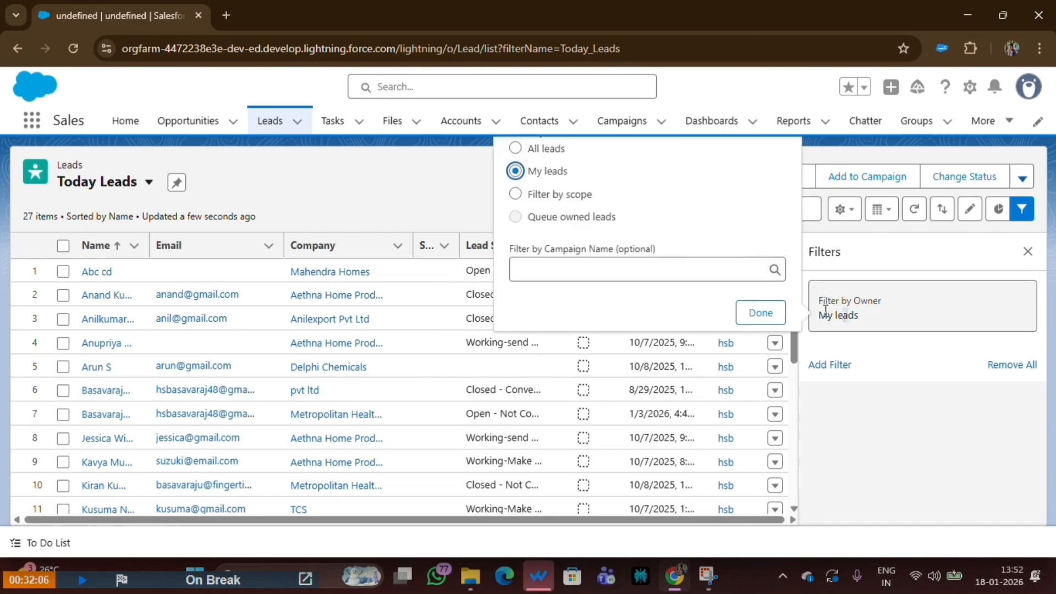
left_click(517, 149)
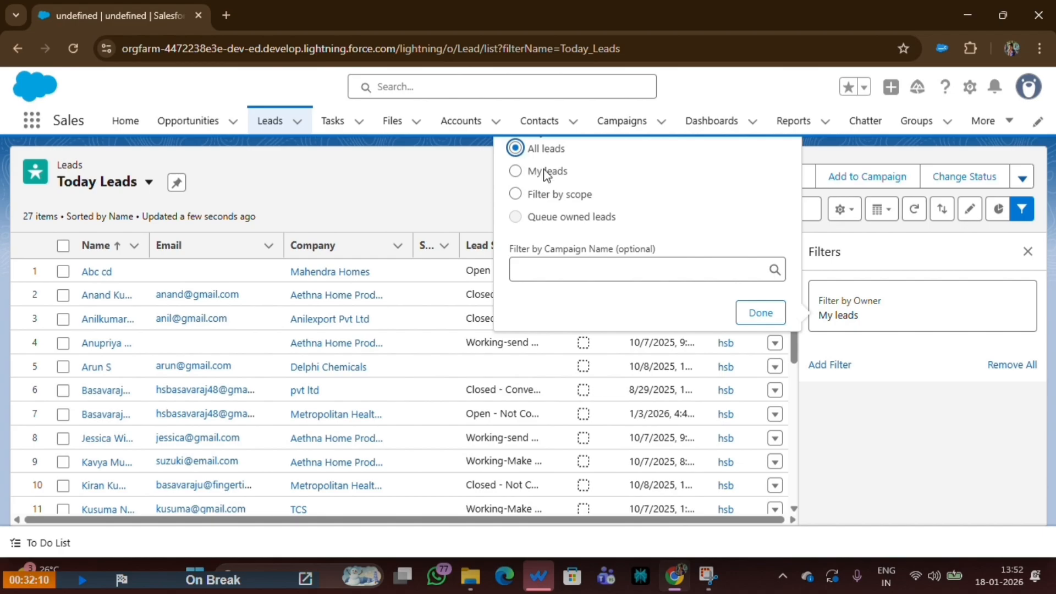
left_click(762, 313)
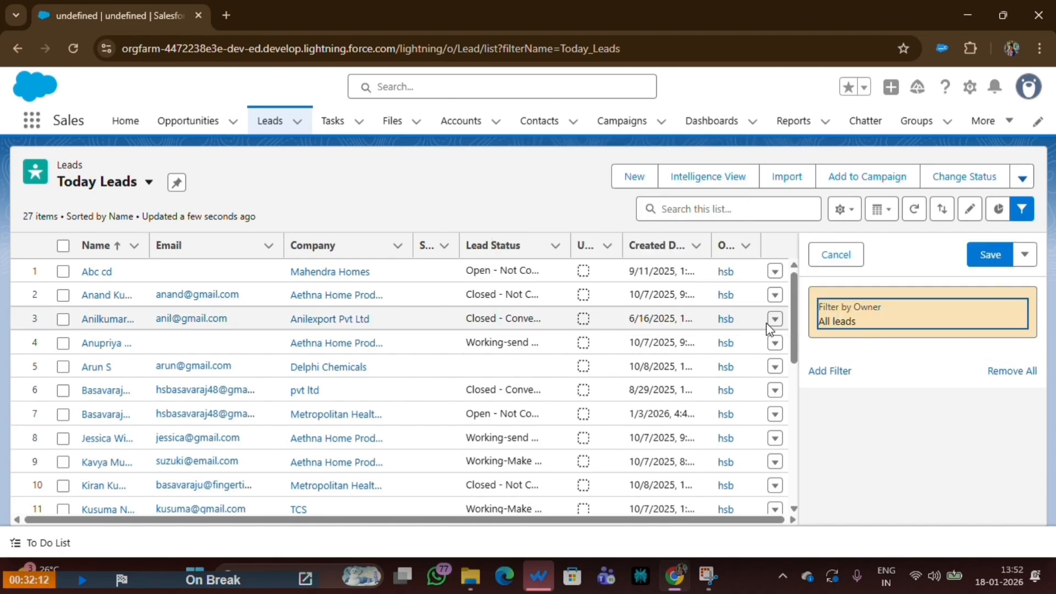
Add a filter where Created Date equals Today, save the Today Leads list view and close its filters.
left_click(829, 371)
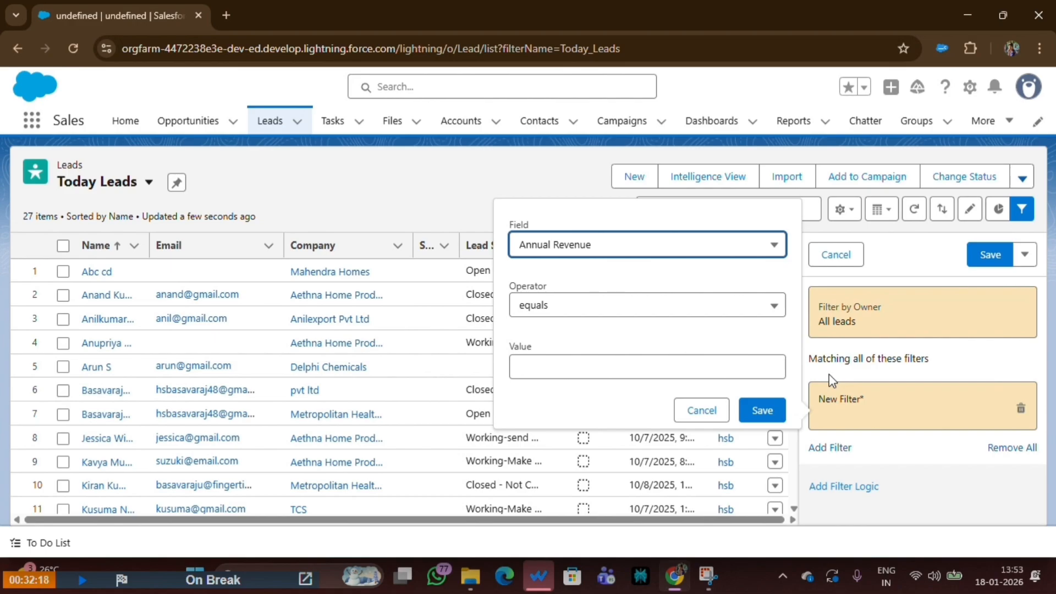
left_click(593, 252)
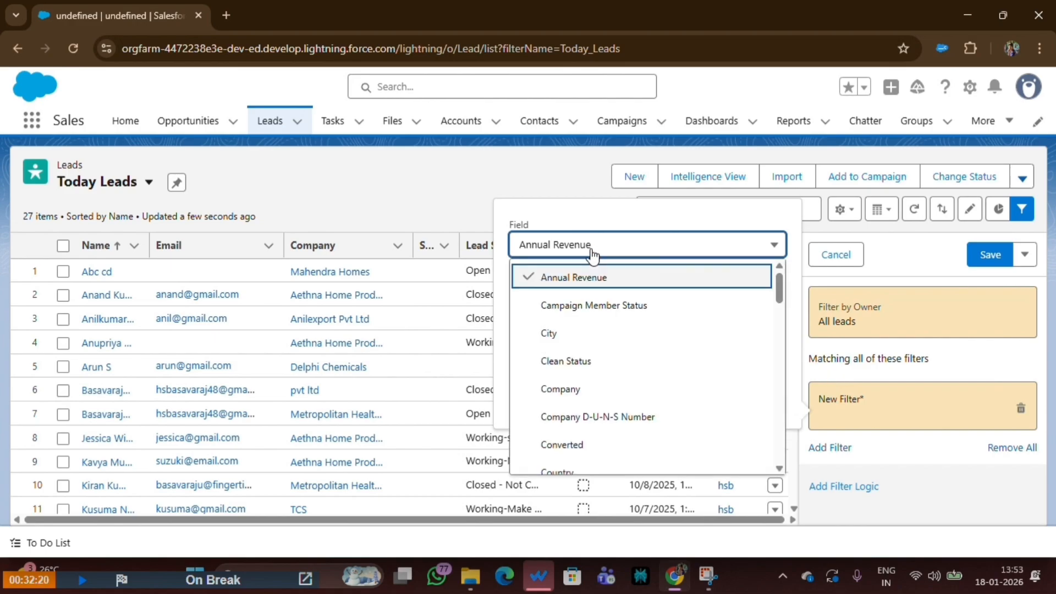
scroll(602, 341, "down", 3)
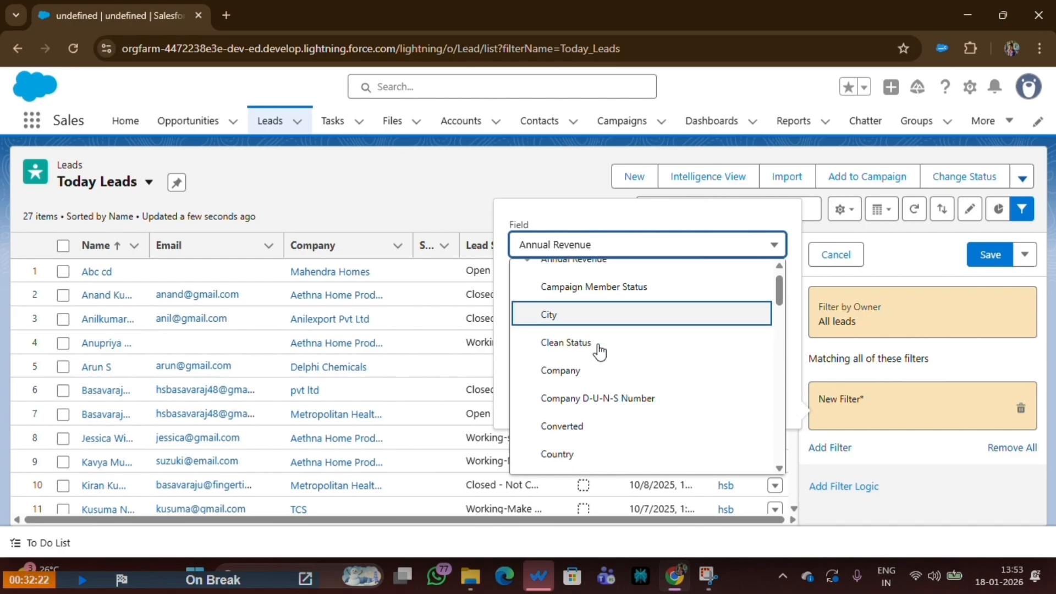
left_click(588, 404)
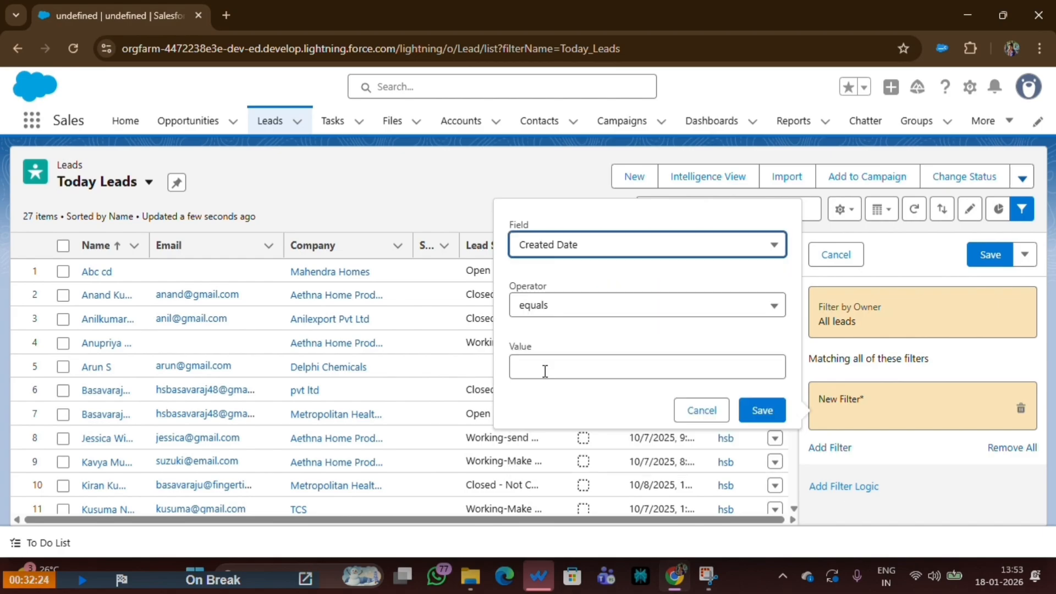
left_click(539, 369)
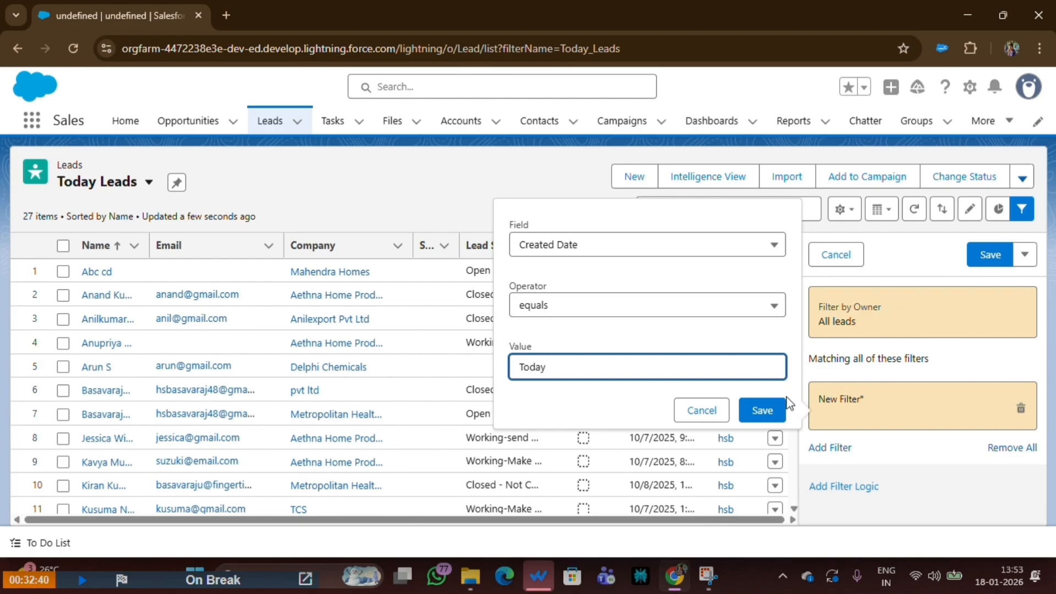
left_click(762, 411)
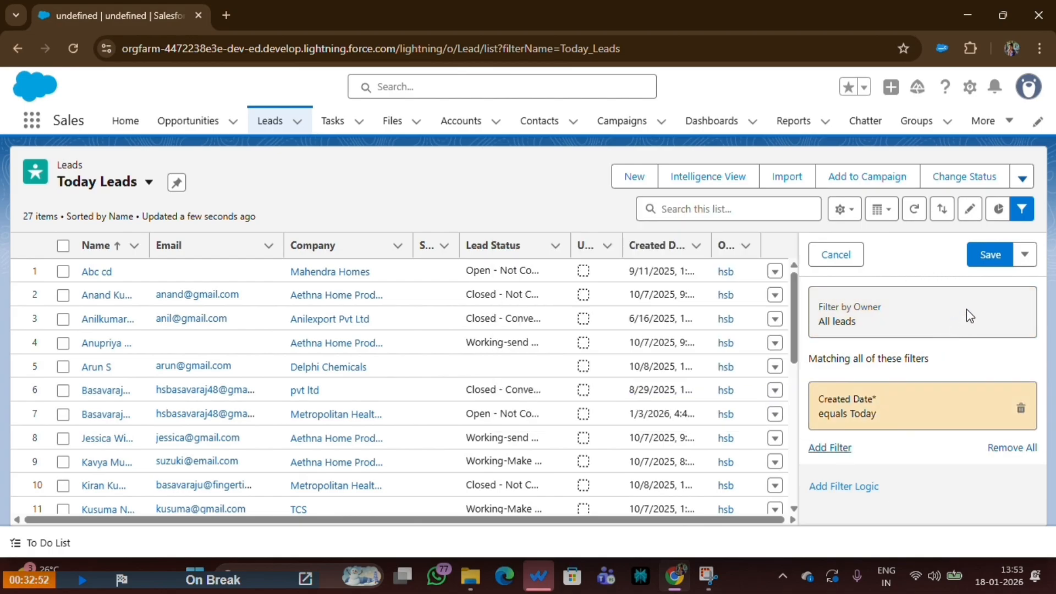
left_click(990, 258)
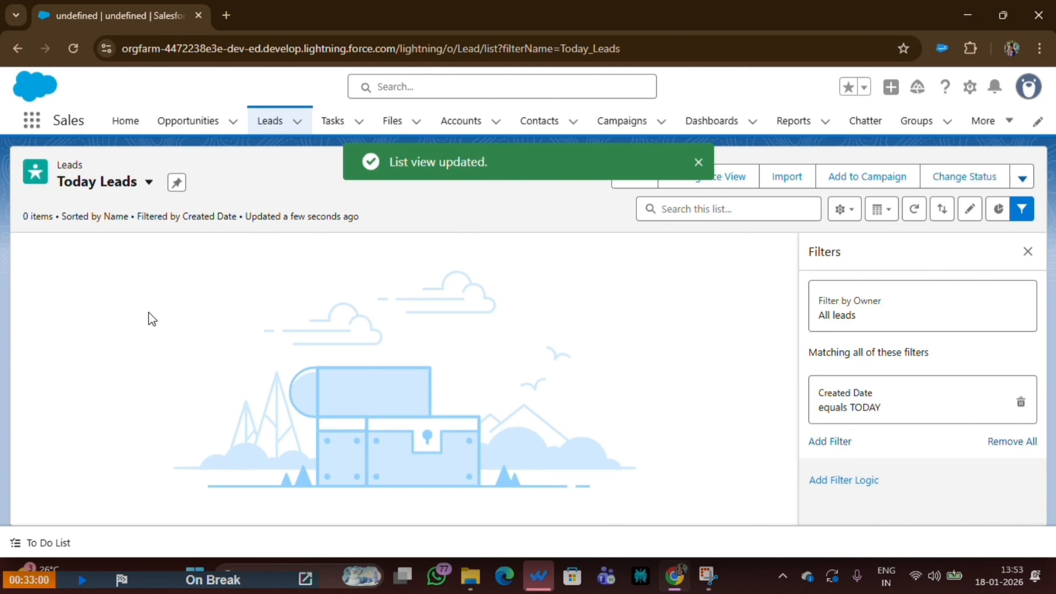
left_click(1028, 251)
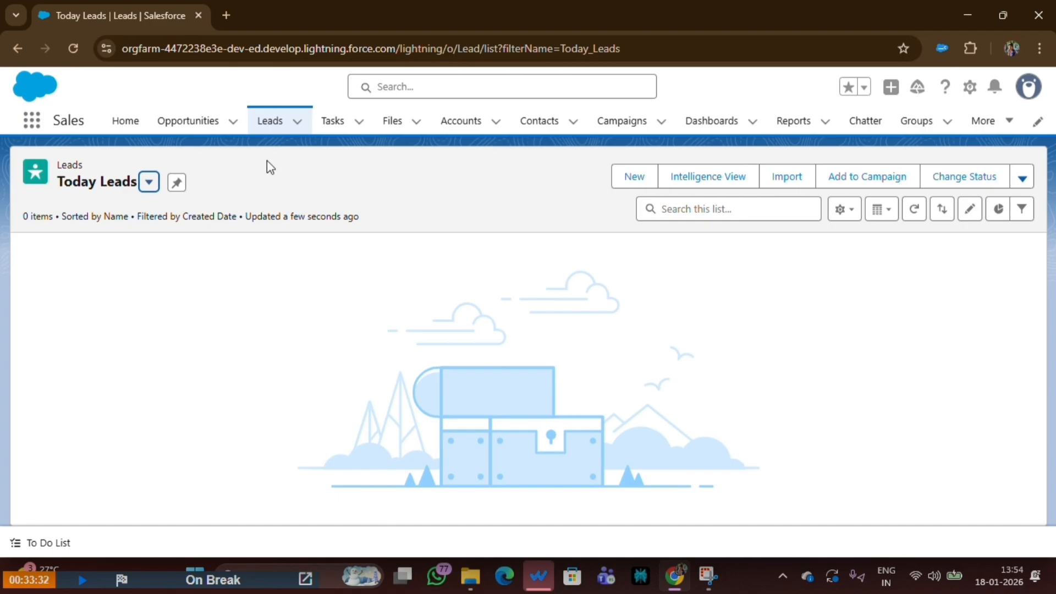
Start a new lead from the Leads list and paste the phone number into the Phone and Mobile fields.
left_click(272, 128)
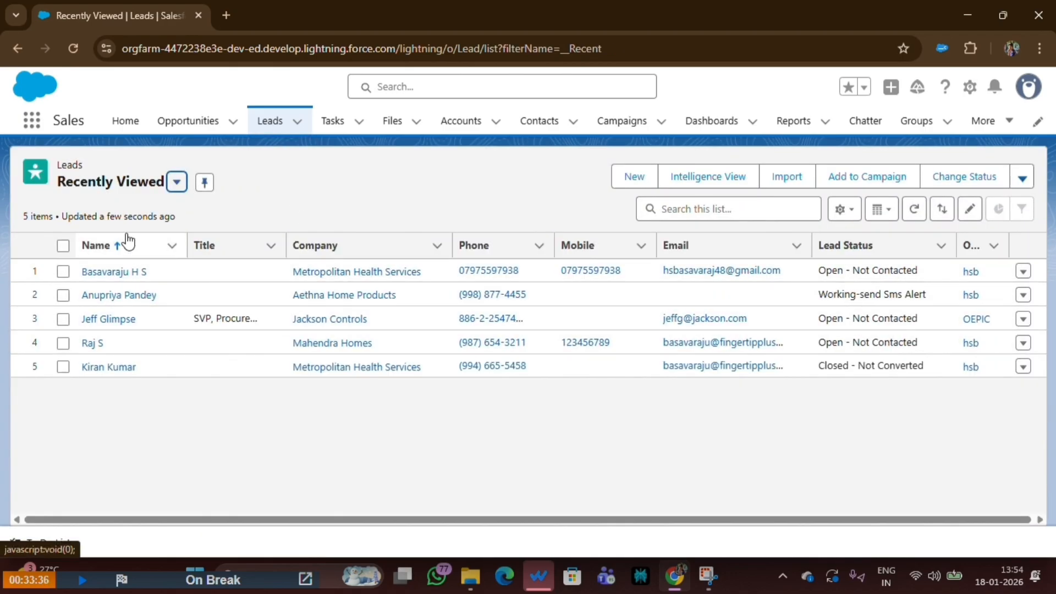
left_click(635, 179)
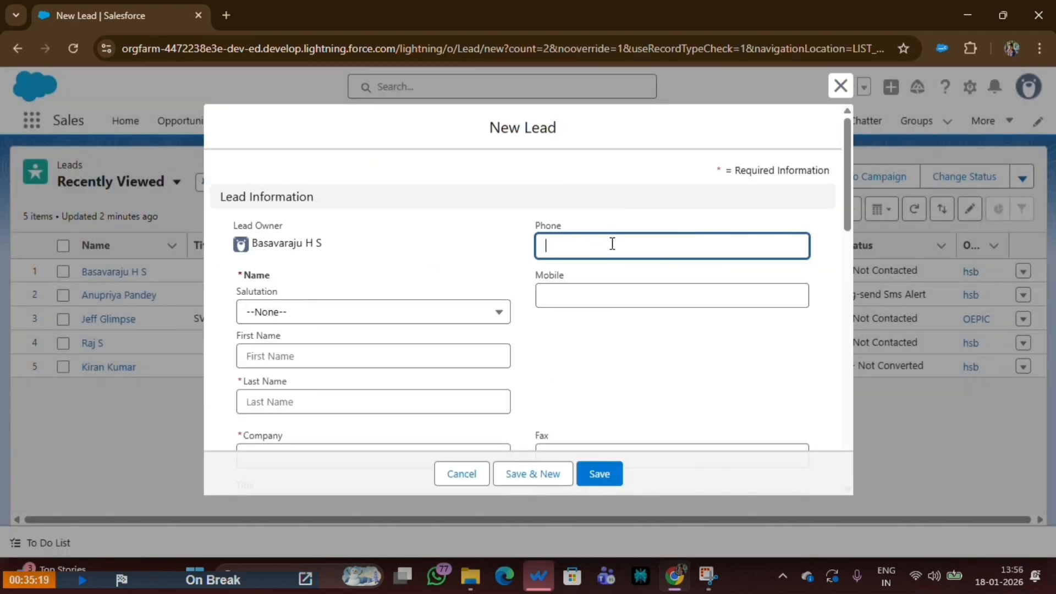
left_click(612, 243)
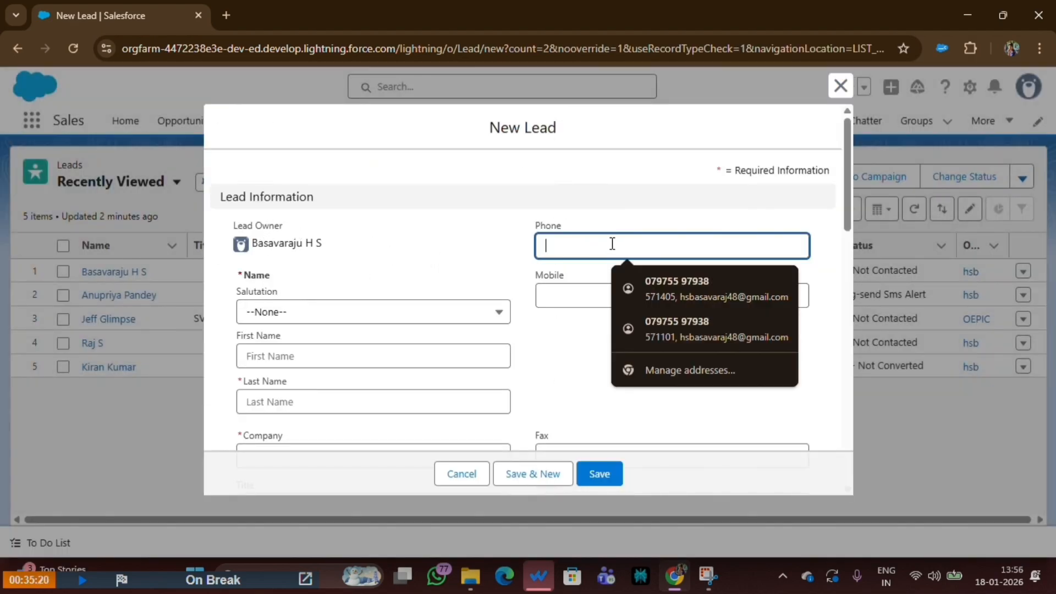
key("ctrl+v")
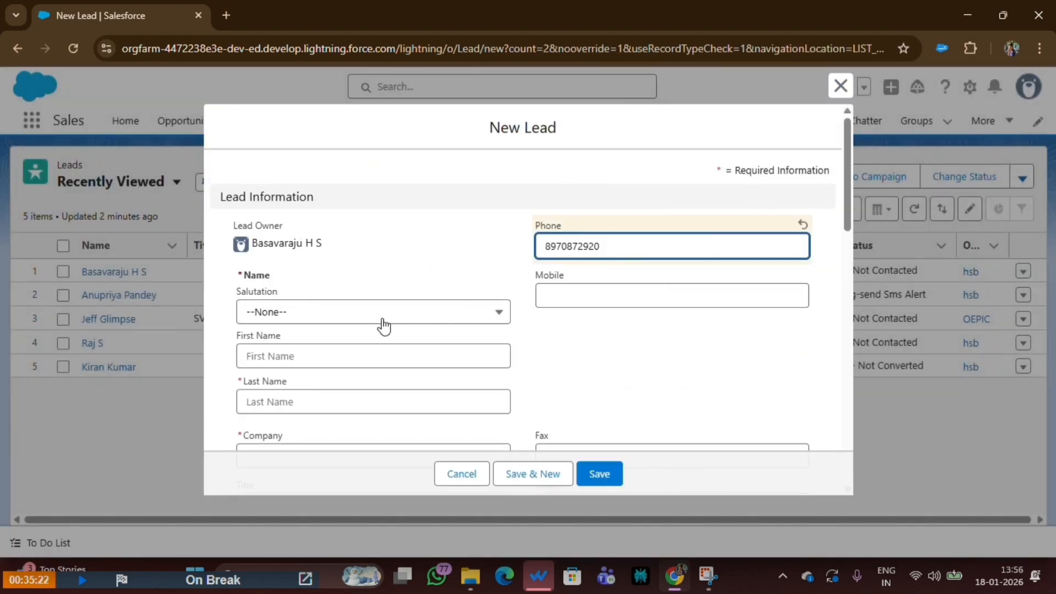
left_click(550, 296)
key("ctrl+v")
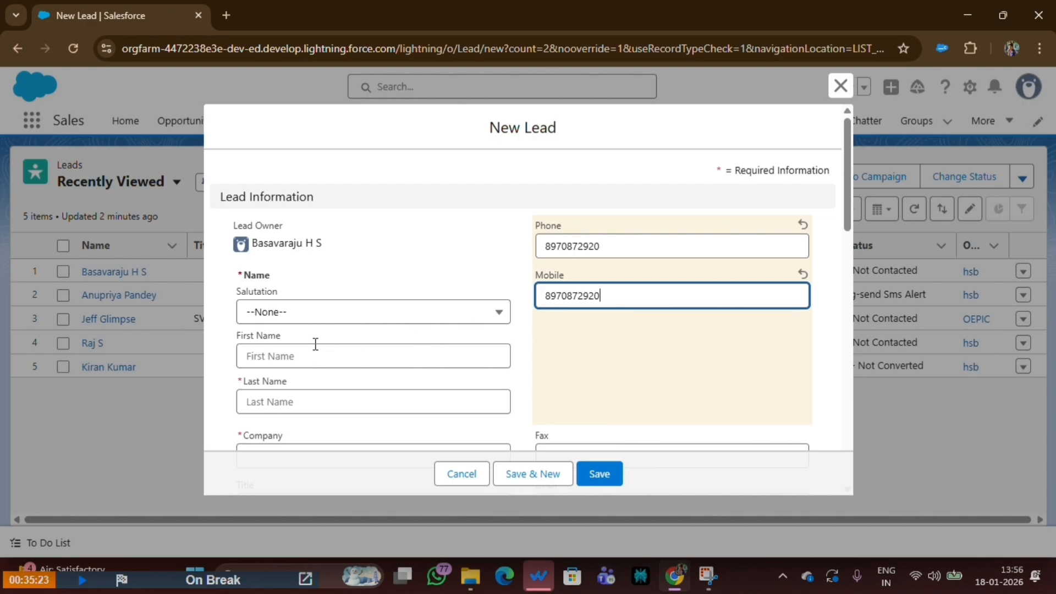
Set the new lead's salutation to Mr. and enter the lead's first name.
left_click(297, 324)
left_click(292, 372)
scroll(288, 341, "down", 3)
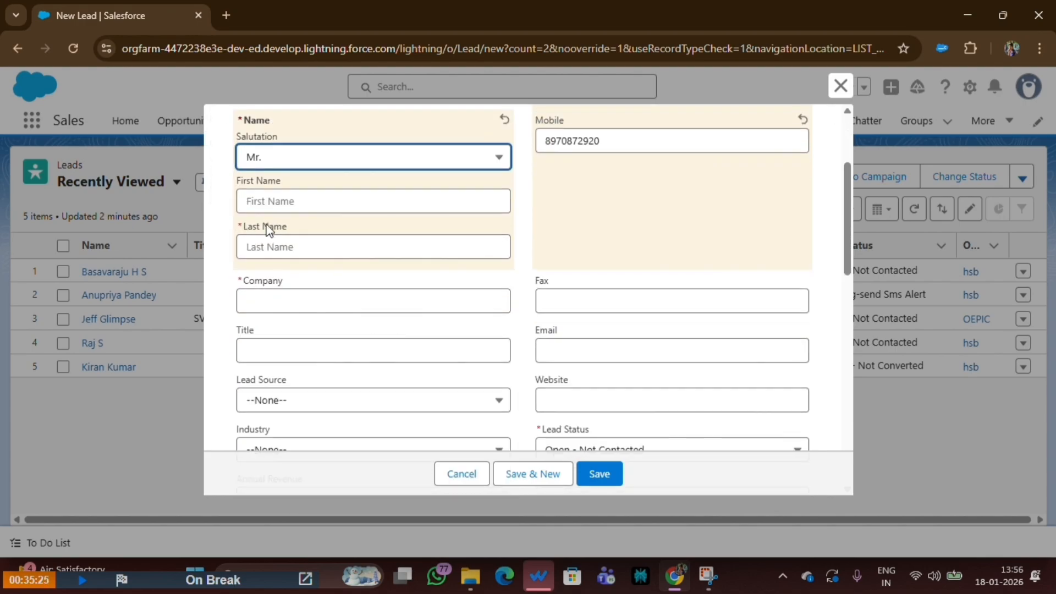
left_click(263, 202)
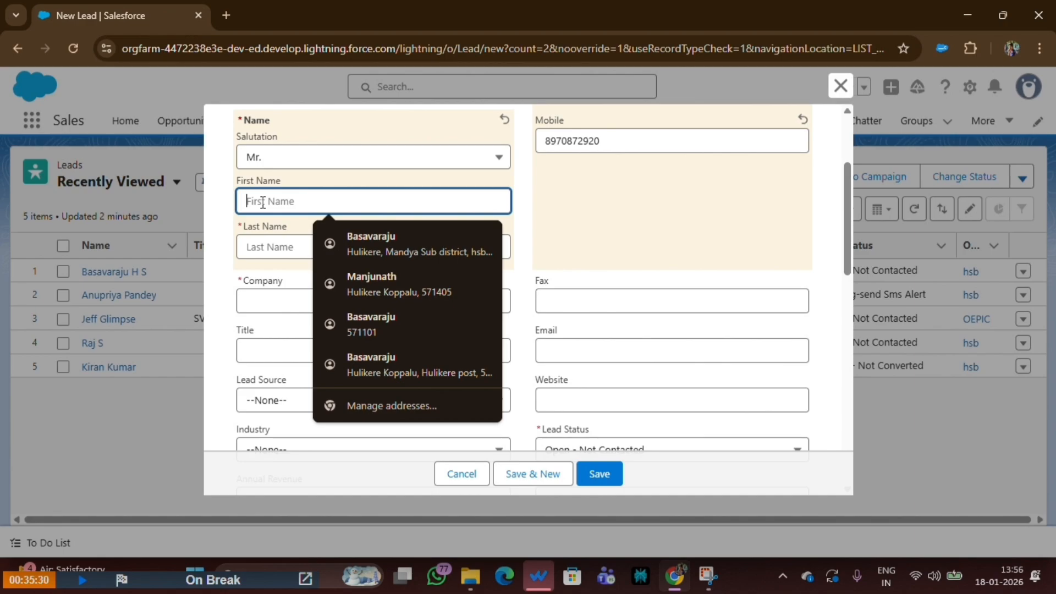
type("Abf")
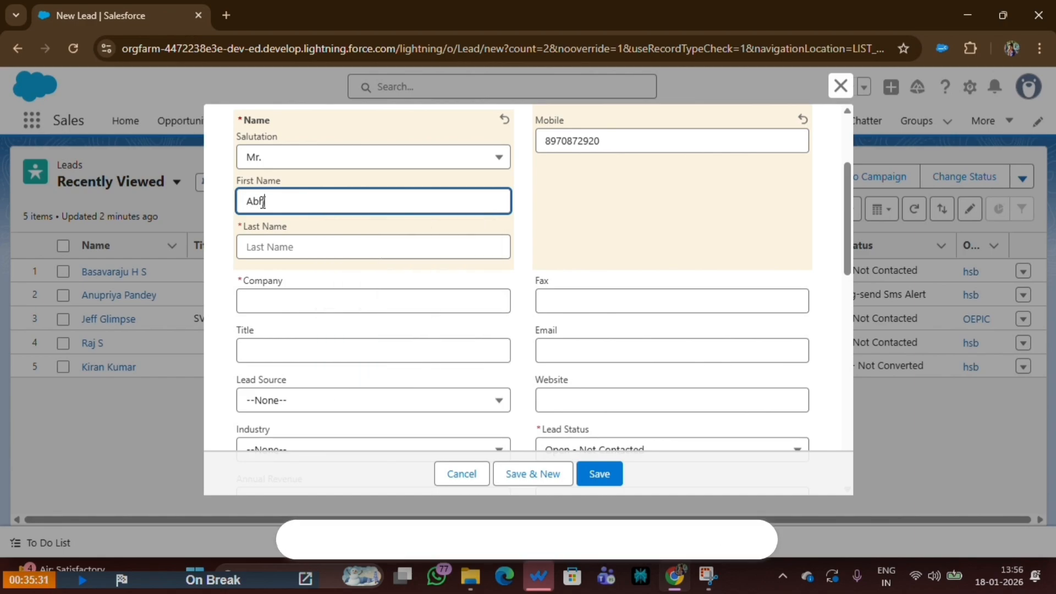
key("BackSpace")
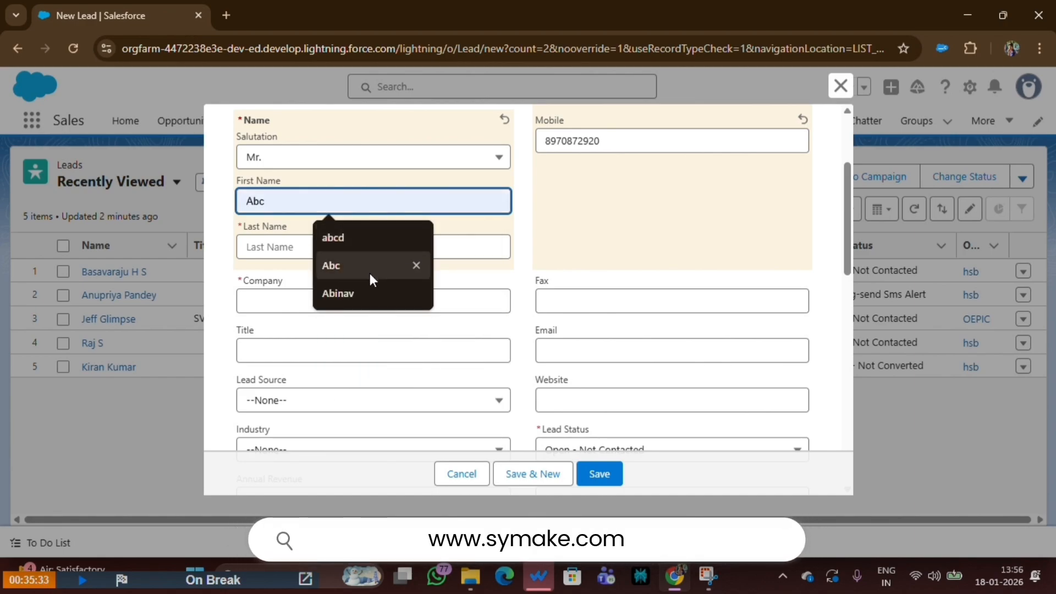
left_click(358, 291)
Enter the lead's last name by copying it from the text written in the Company field.
left_click(299, 301)
type("Mishr")
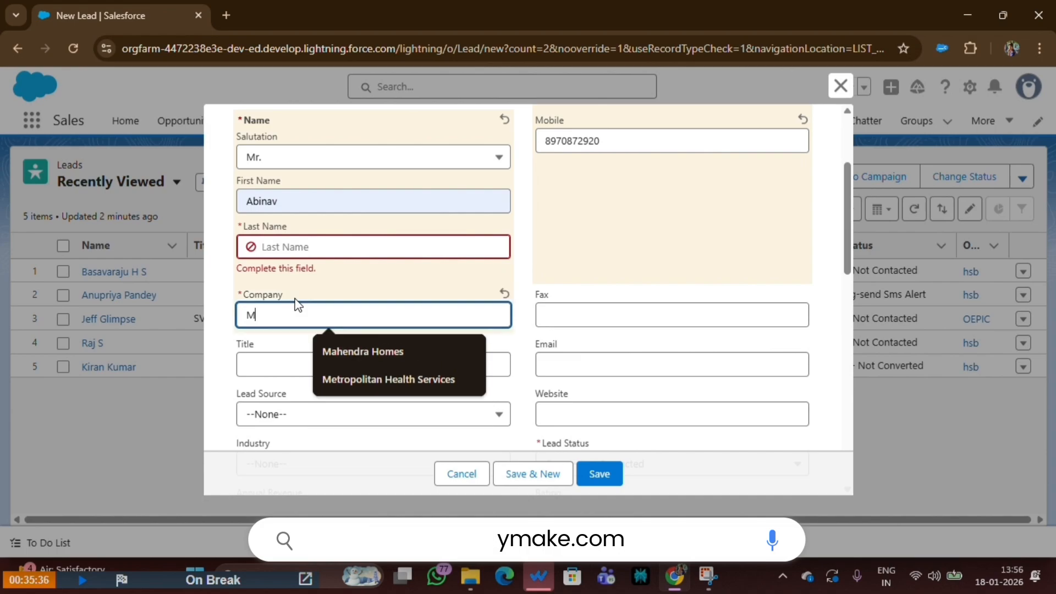
type("a")
left_click(277, 237)
left_click_drag(289, 314, 218, 338)
key("ctrl+c")
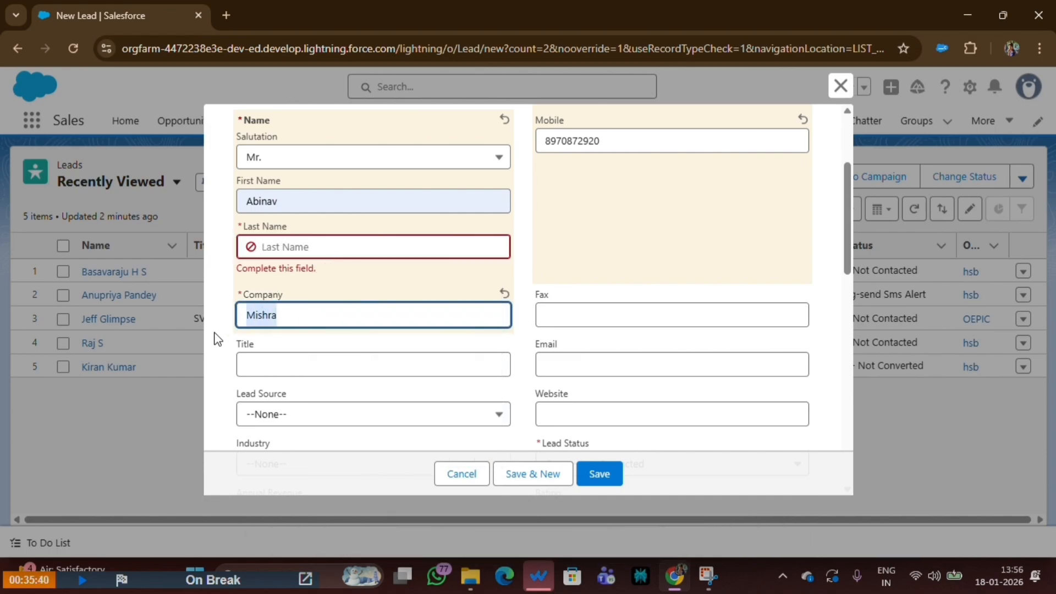
left_click(269, 249)
key("ctrl+v")
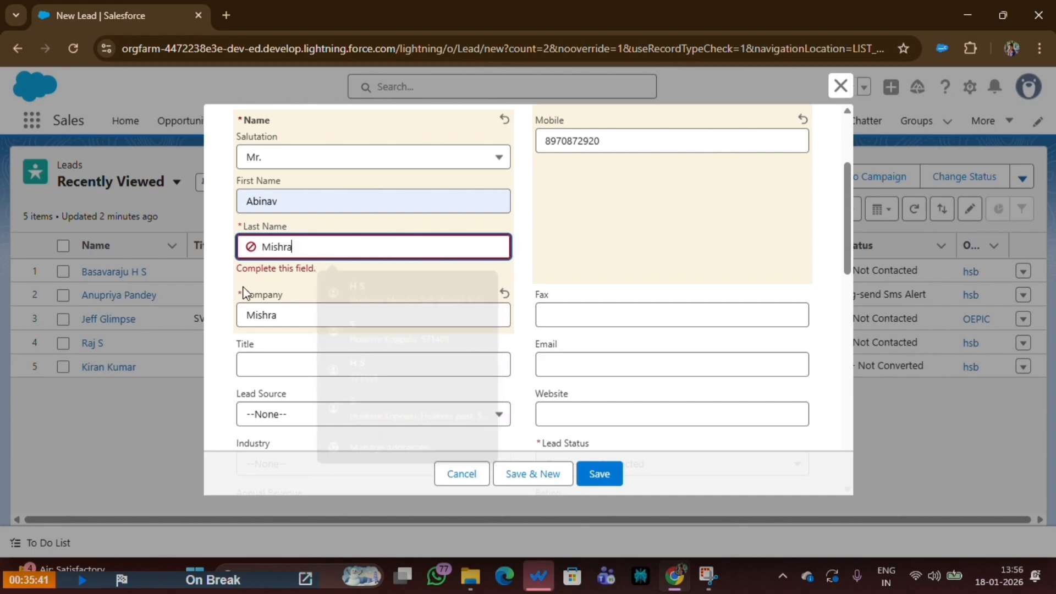
Replace the text in the new lead's Company field with FIT.
left_click(293, 333)
double_click(290, 302)
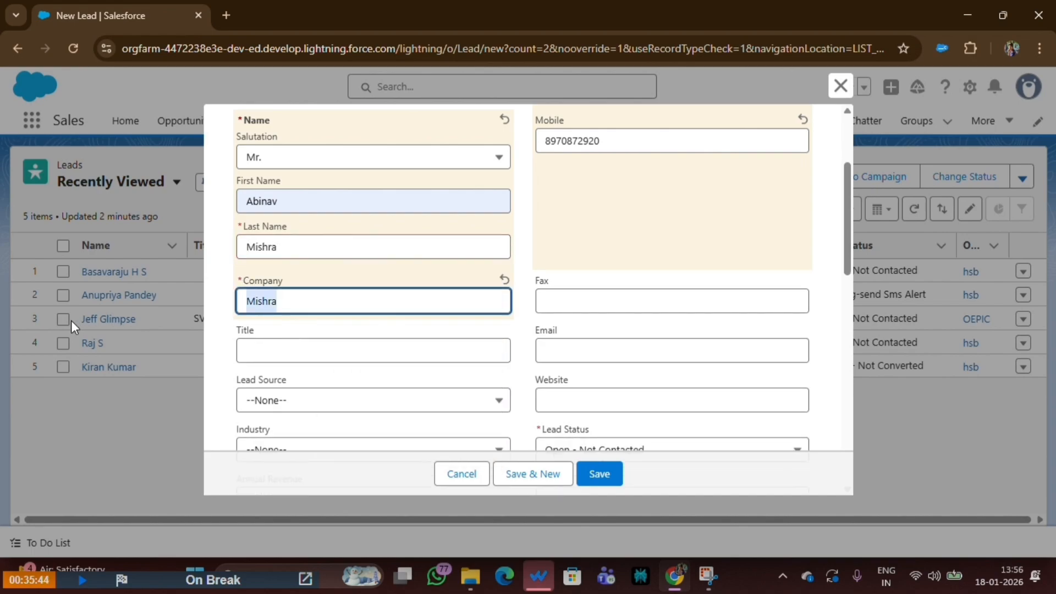
key("BackSpace")
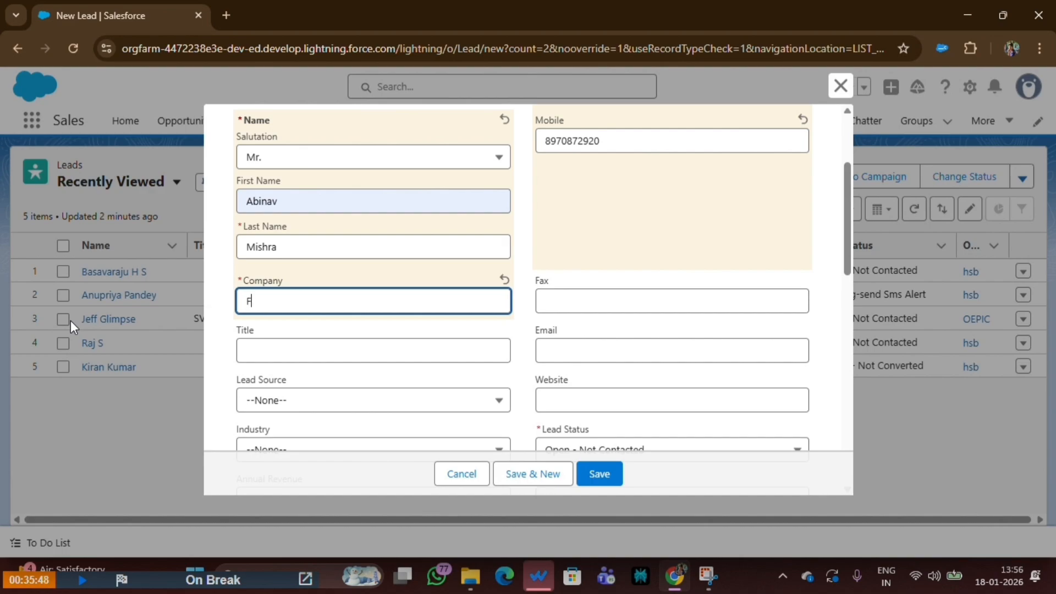
Set the new lead's Lead Source to Web and its Industry to Apparel.
scroll(239, 335, "down", 3)
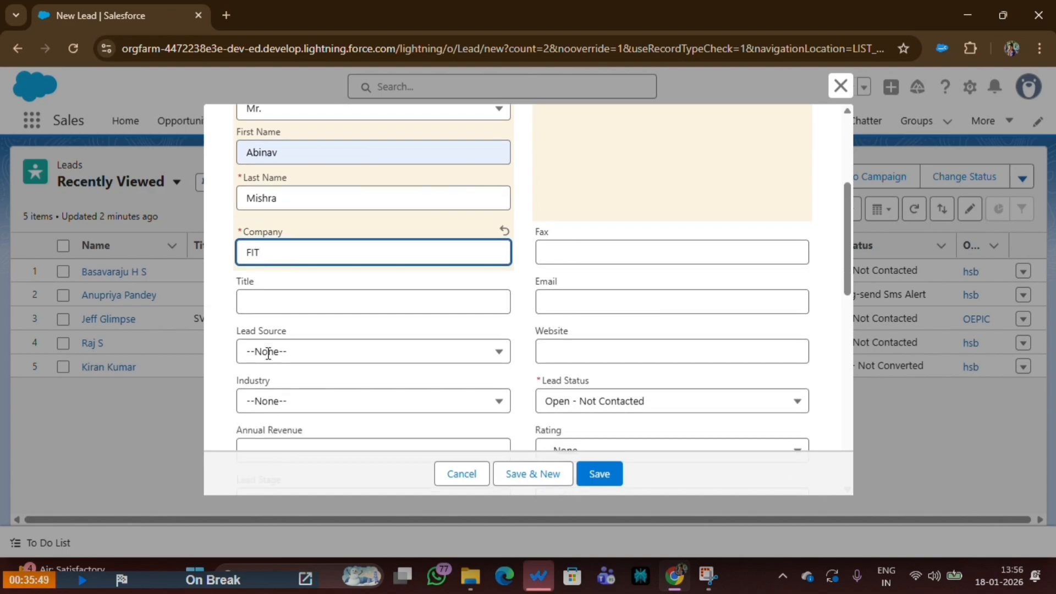
left_click(281, 249)
left_click(297, 304)
left_click(297, 301)
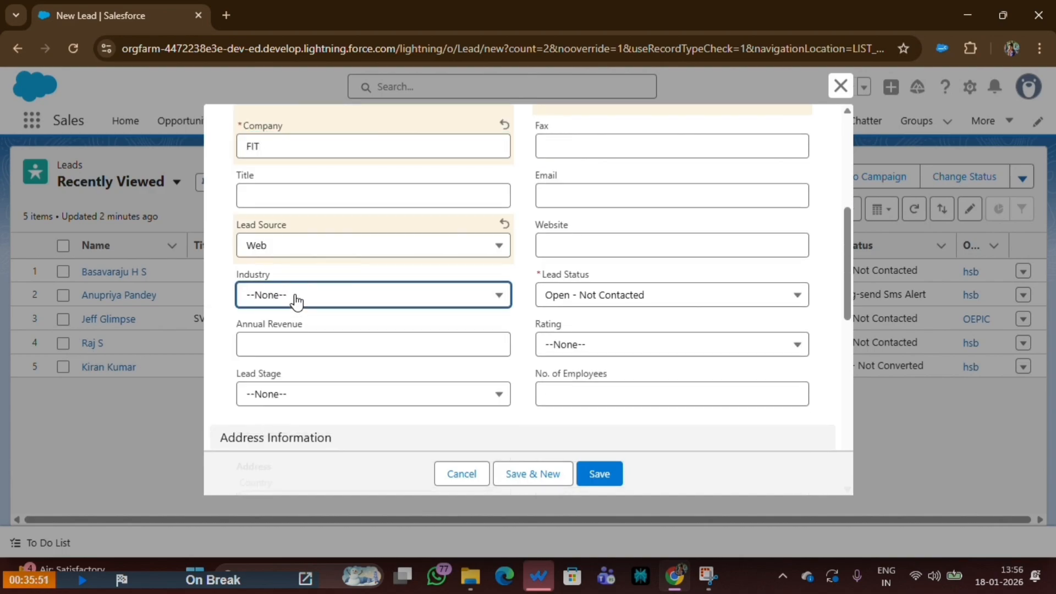
left_click(303, 368)
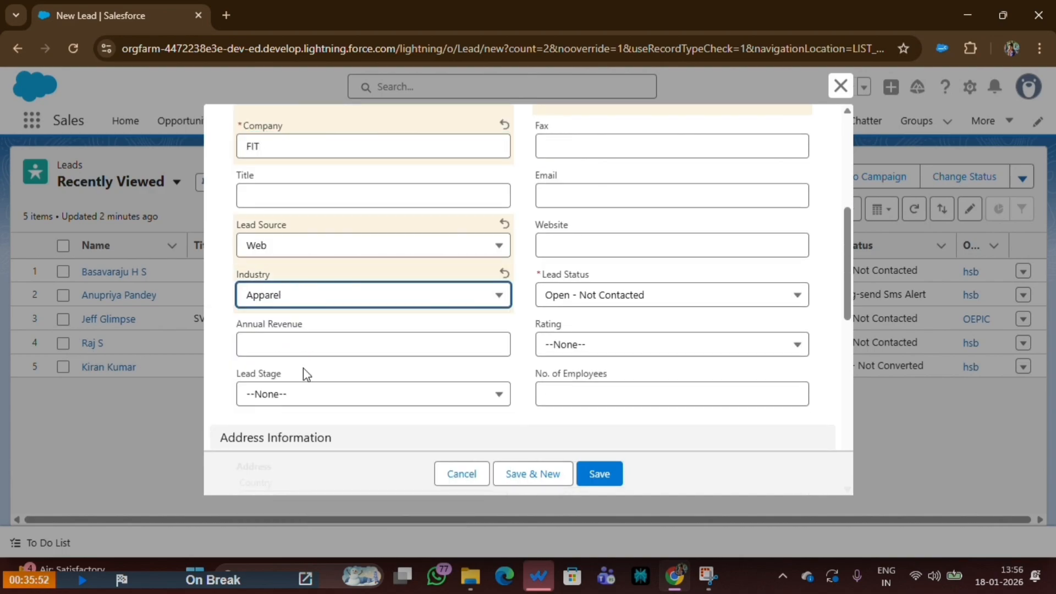
Enter 1000000 as the new lead's Annual Revenue.
left_click(284, 348)
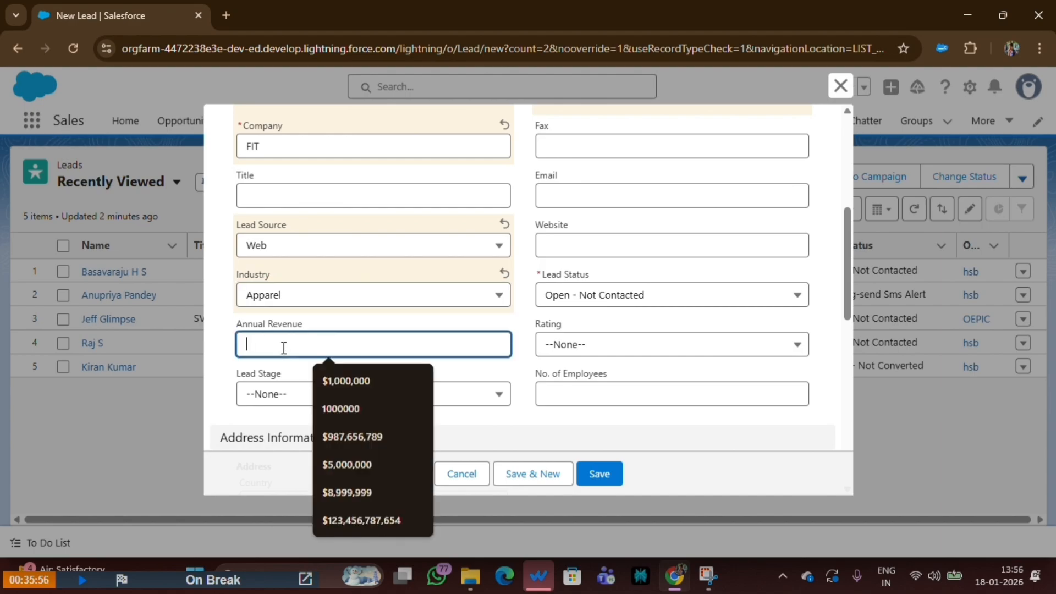
type("10")
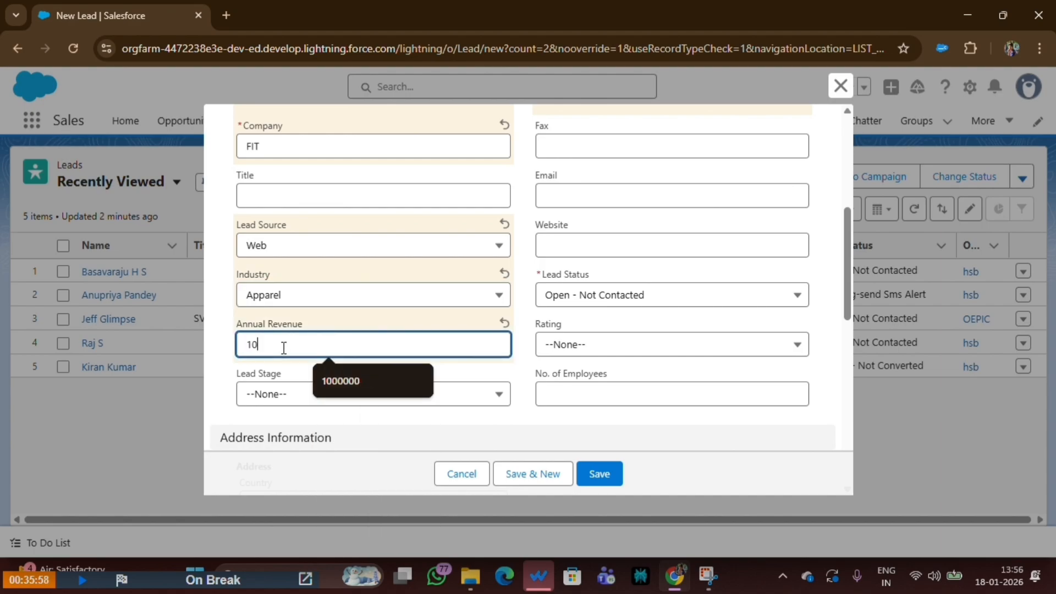
type("00000")
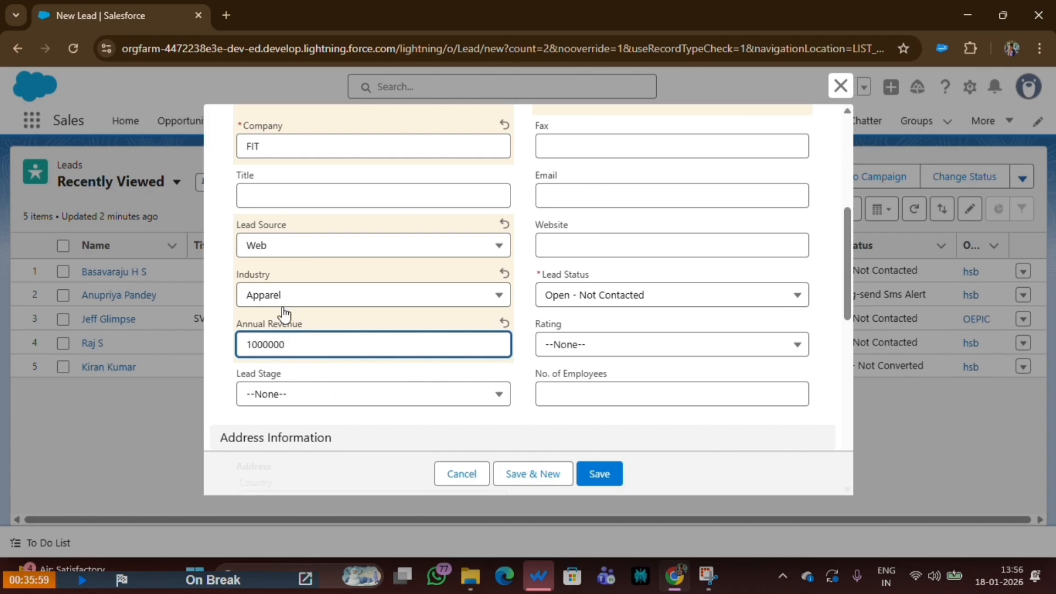
Set the new lead's Lead Stage to New and its Rating to Hot.
left_click(293, 388)
left_click(291, 212)
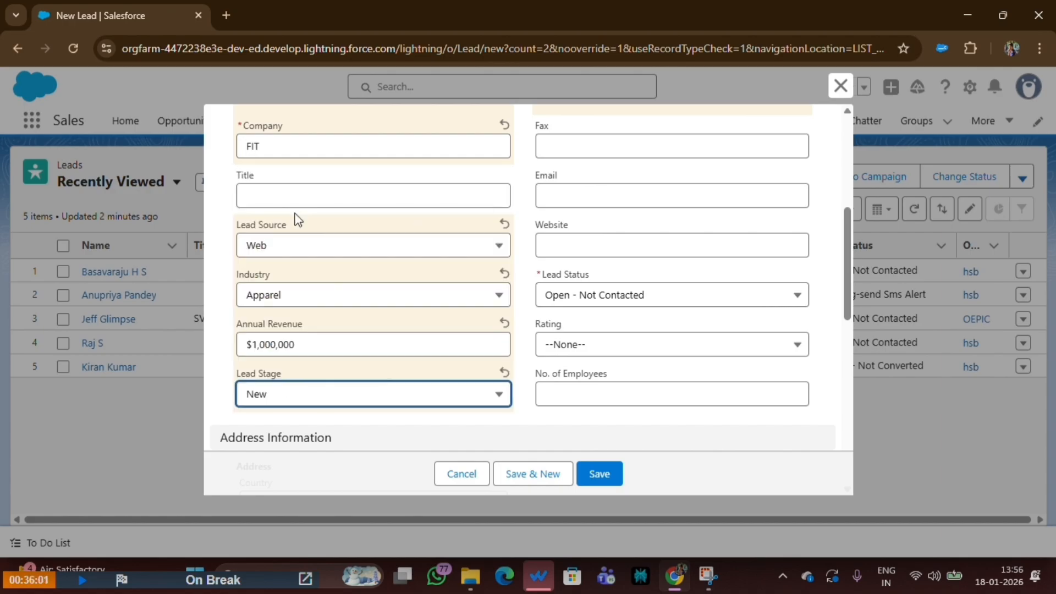
left_click(619, 341)
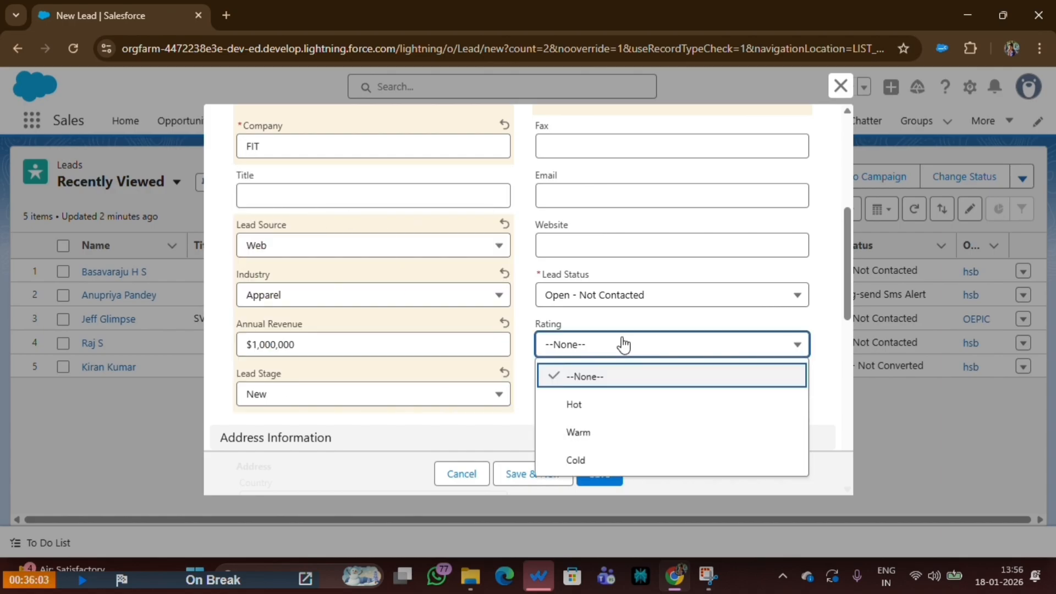
left_click(612, 421)
Set the Country in the new lead's Address section to India.
scroll(547, 344, "down", 4)
left_click(282, 267)
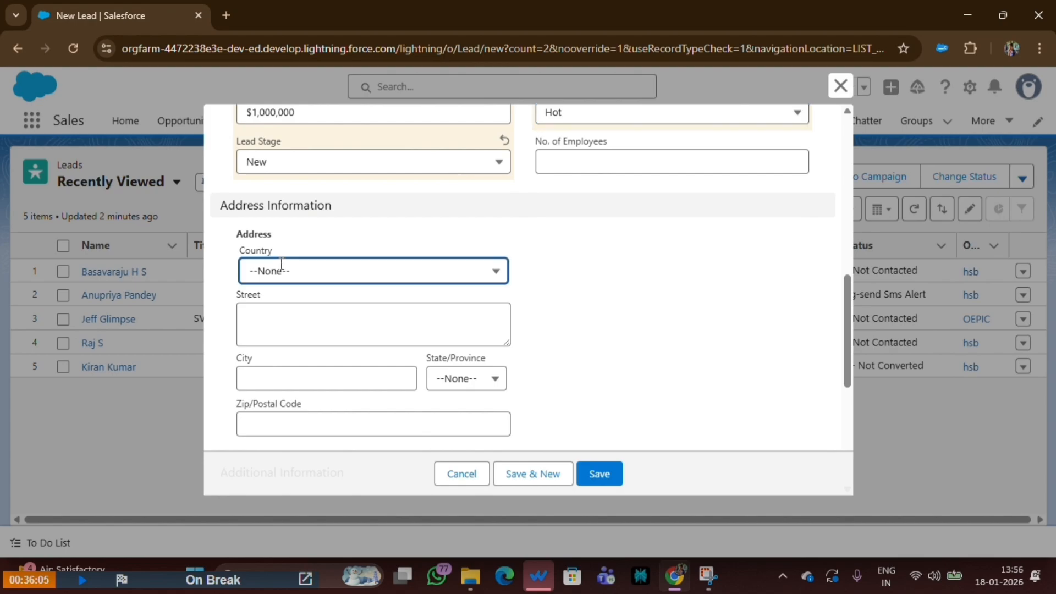
scroll(291, 392, "down", 5)
scroll(292, 392, "down", 20)
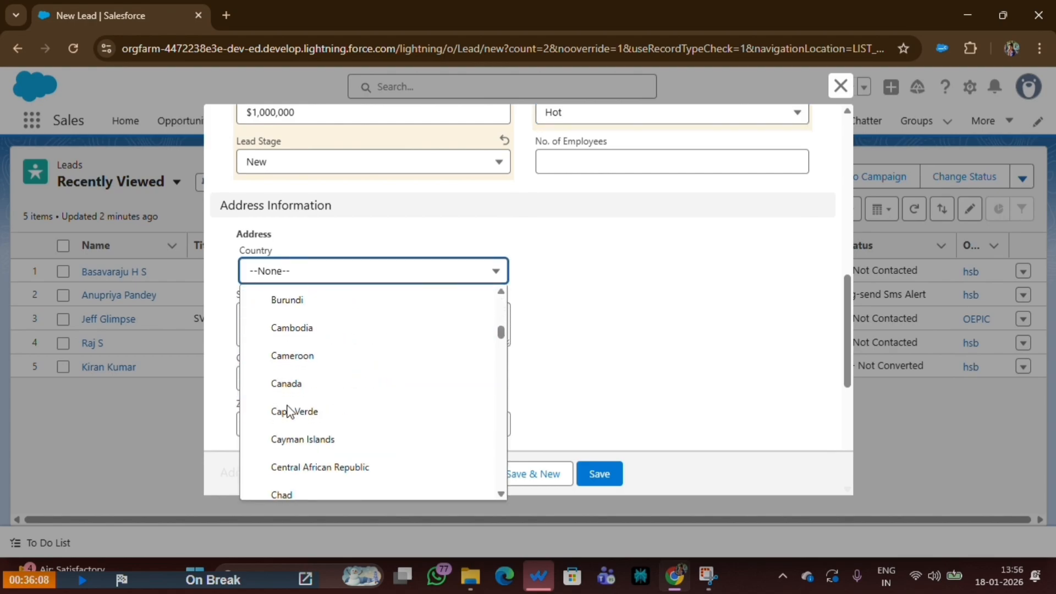
scroll(290, 414, "down", 5)
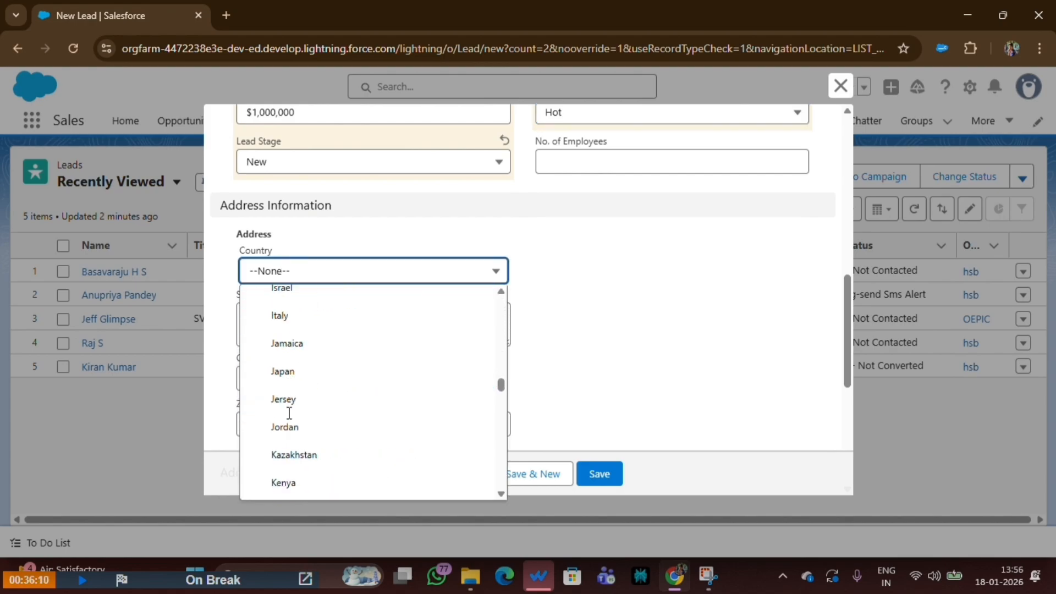
scroll(288, 418, "up", 2)
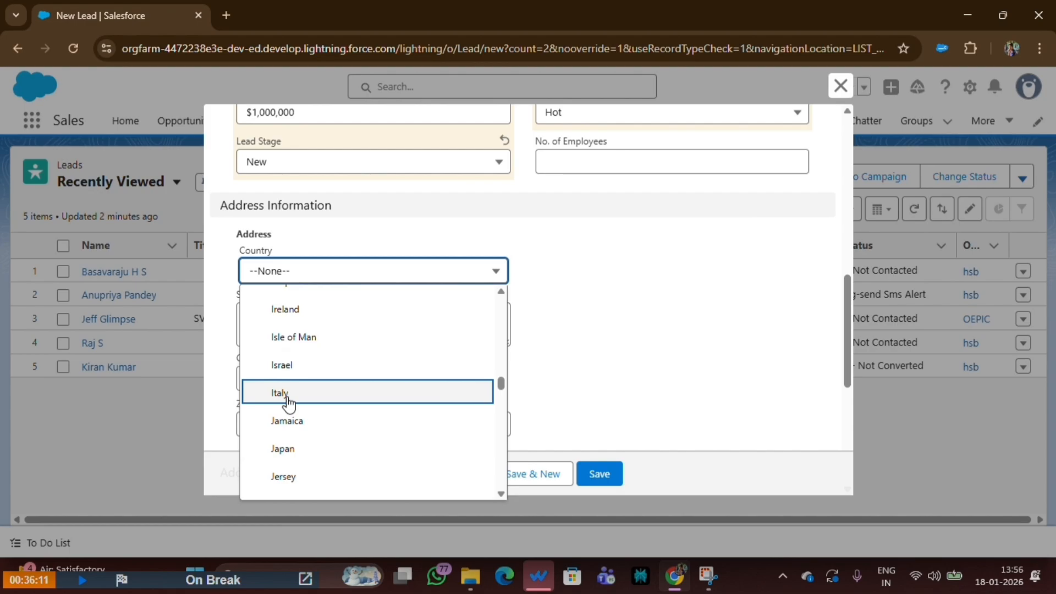
scroll(277, 352, "up", 3)
left_click(279, 305)
Fill in the new lead's street, city and postal code from the first saved address suggestion and set State/Province to Assam.
left_click(279, 309)
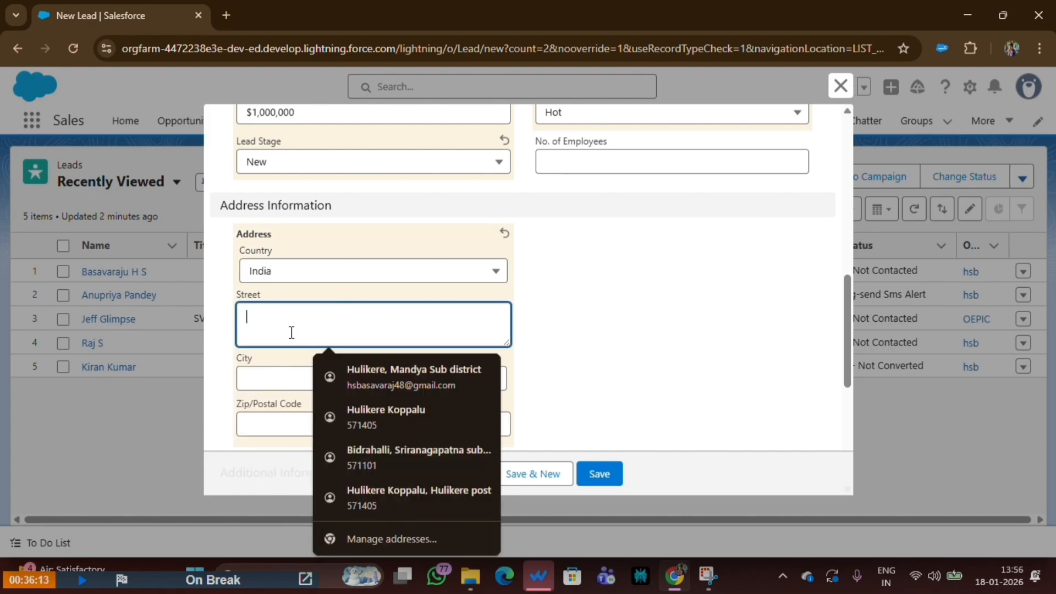
left_click(289, 400)
left_click(454, 380)
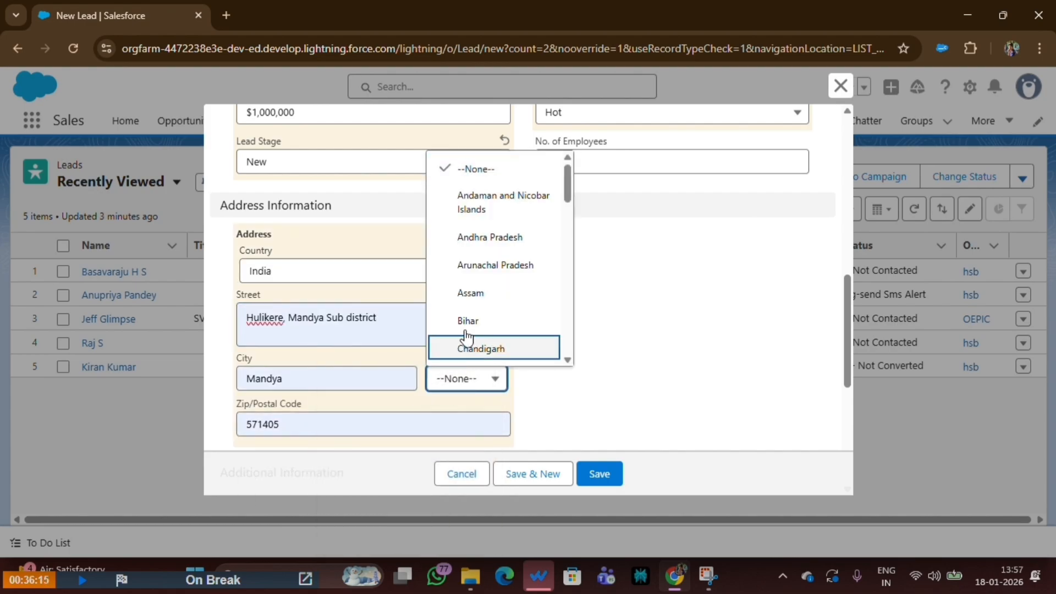
left_click(476, 299)
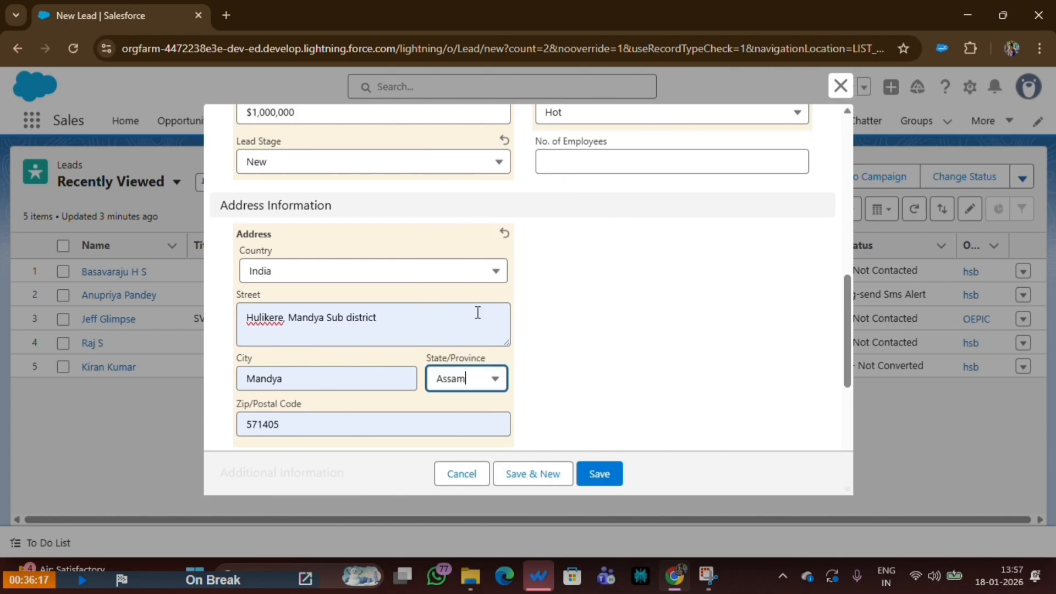
Set the new lead's Product Interest to GC1000 series.
scroll(471, 310, "down", 4)
left_click(294, 296)
left_click(309, 346)
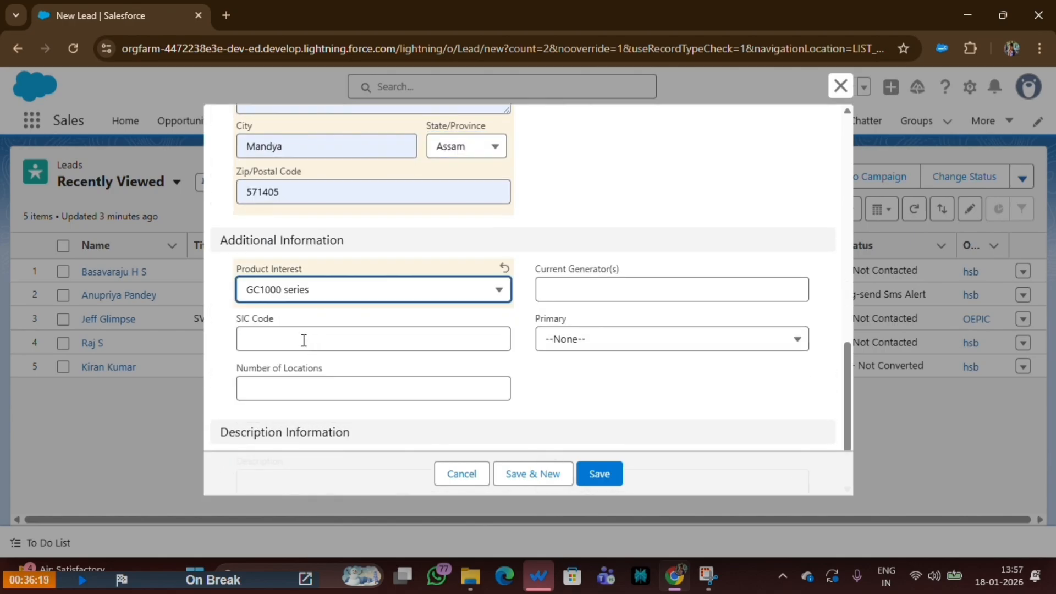
left_click(300, 337)
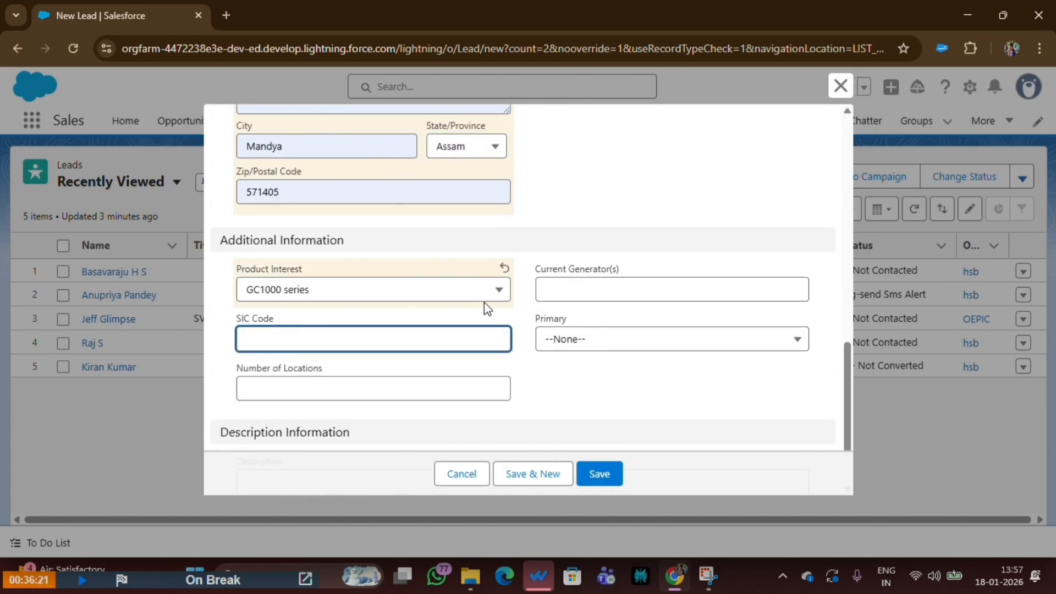
Save the new lead and decline the browser's offer to save the address.
scroll(559, 319, "down", 2)
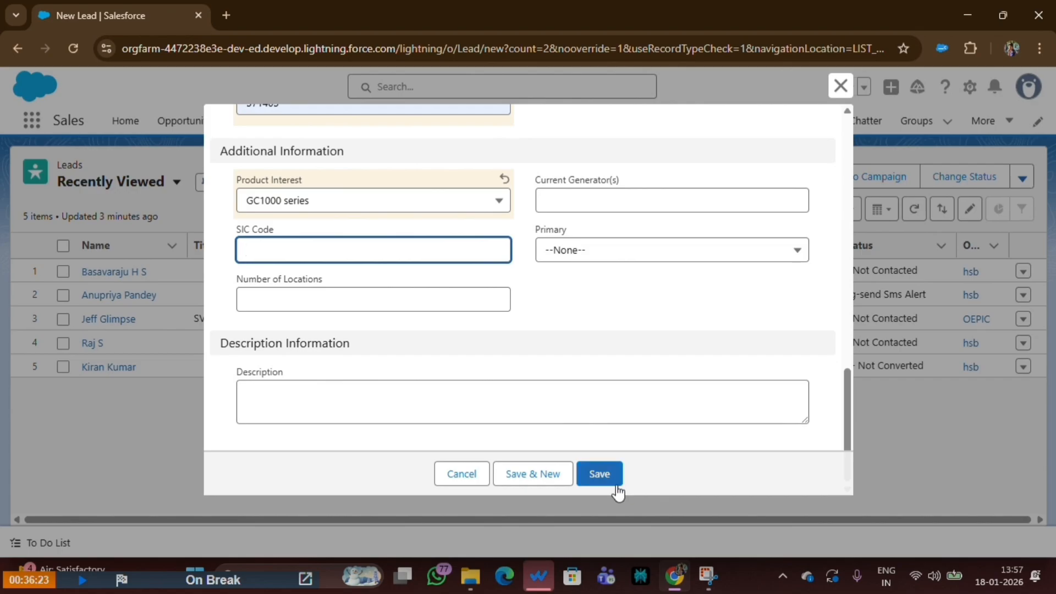
left_click(610, 474)
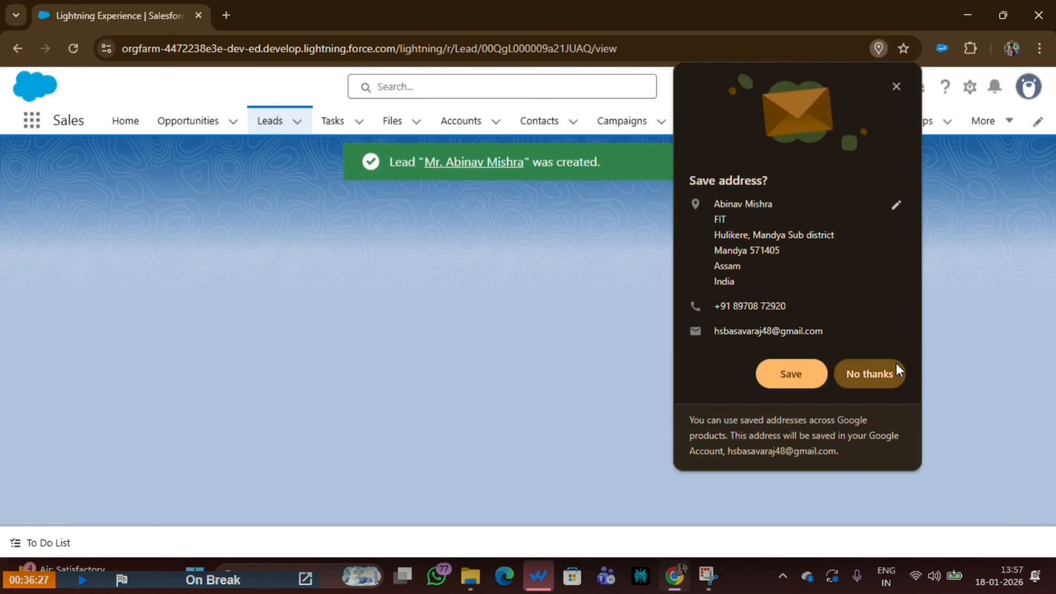
left_click(896, 368)
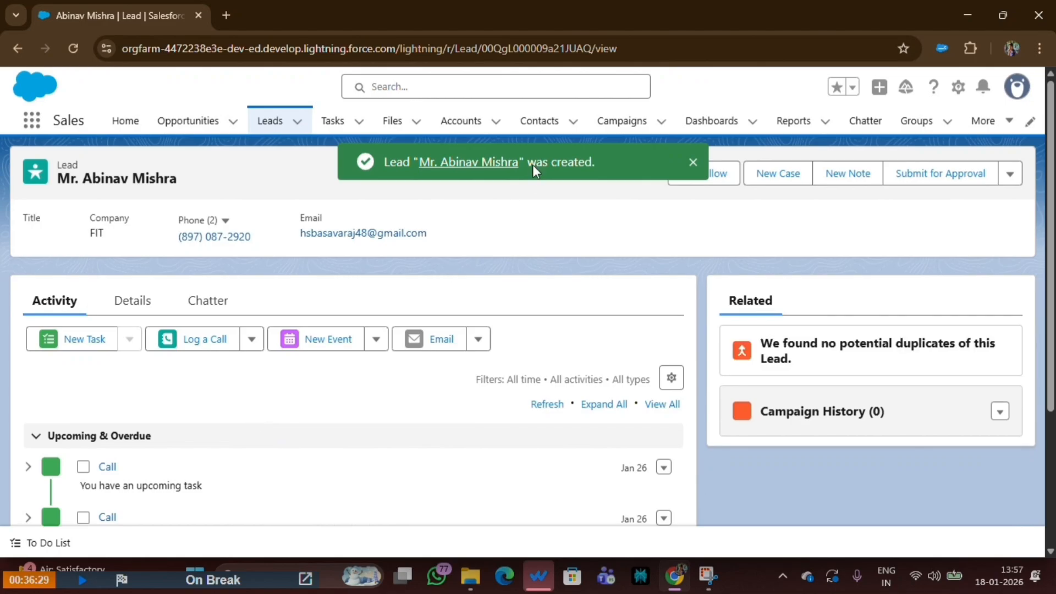
Return to the Leads list and switch it to the Today Leads list view.
left_click(261, 128)
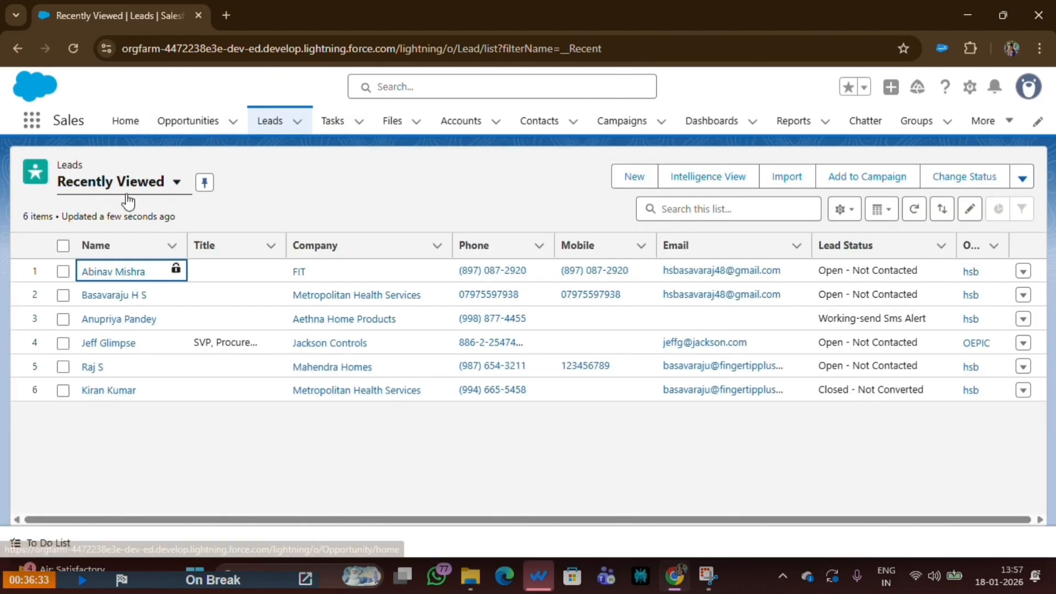
left_click(116, 181)
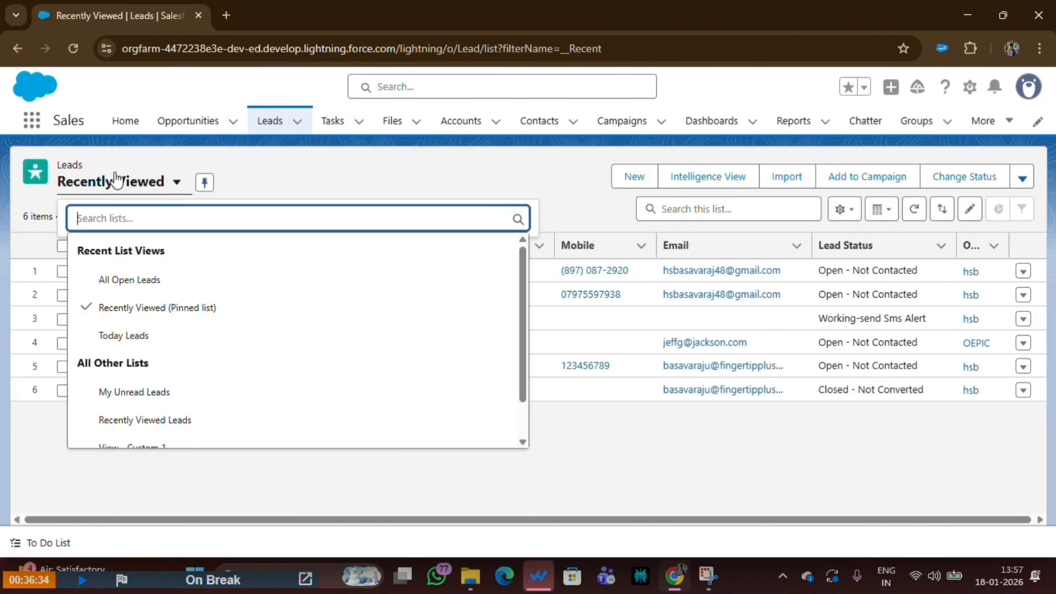
left_click(101, 341)
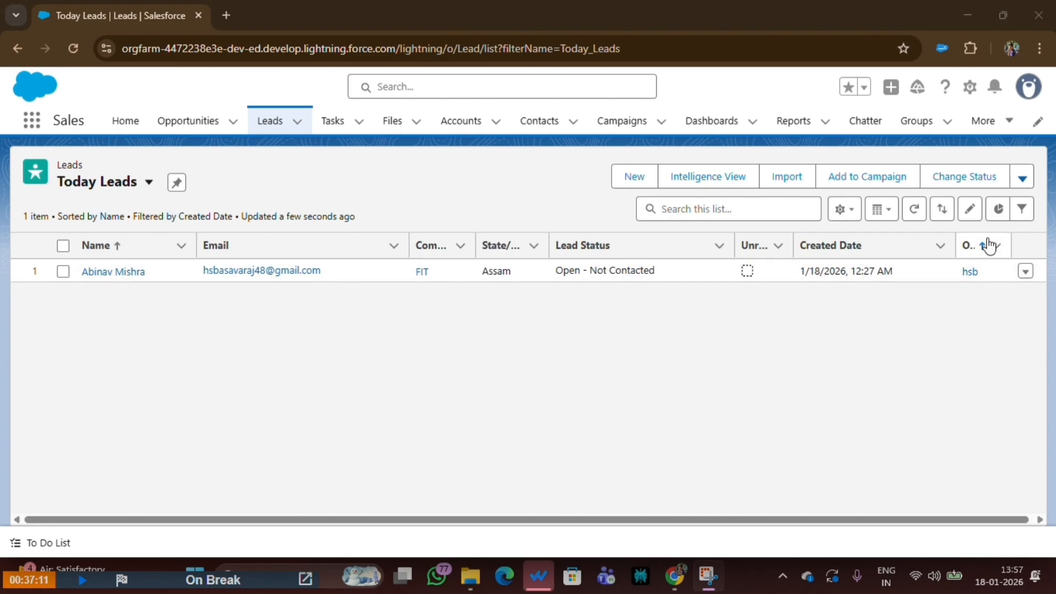
Add a new filter to the Today Leads list view and choose Lead Status as its field.
left_click(1022, 209)
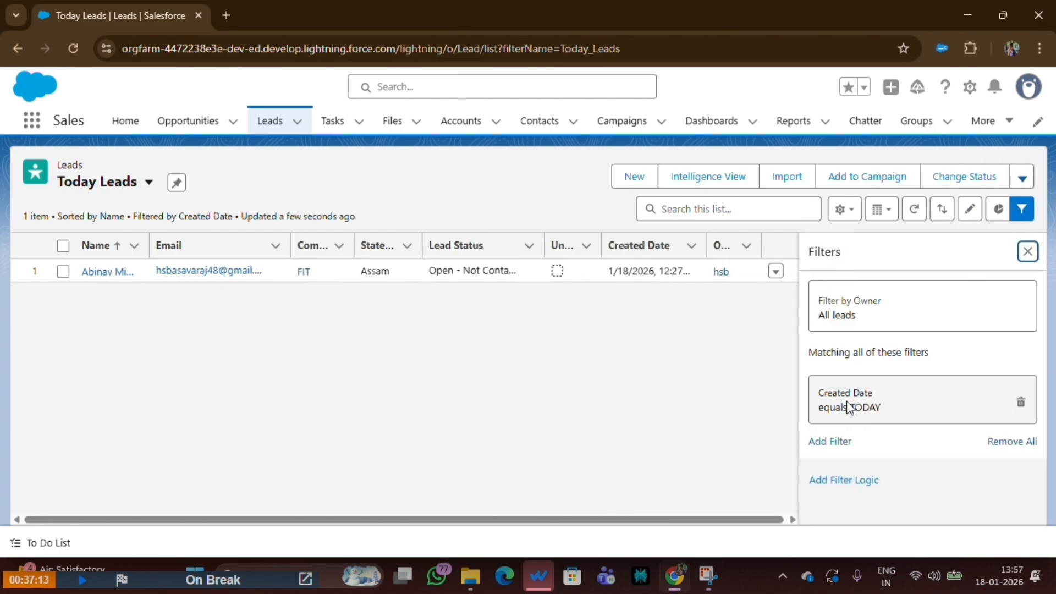
left_click(828, 443)
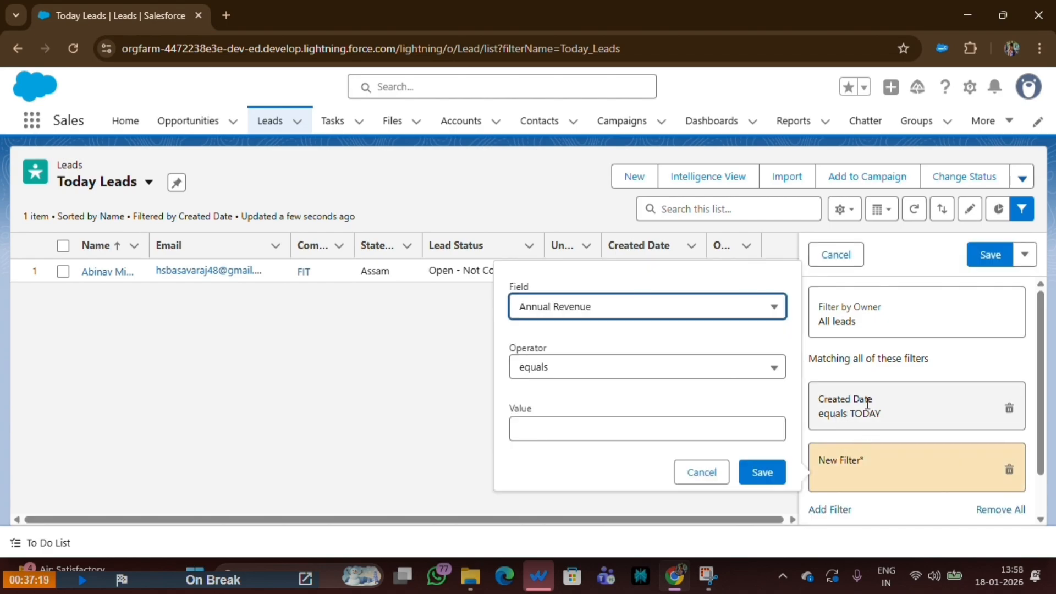
left_click(617, 311)
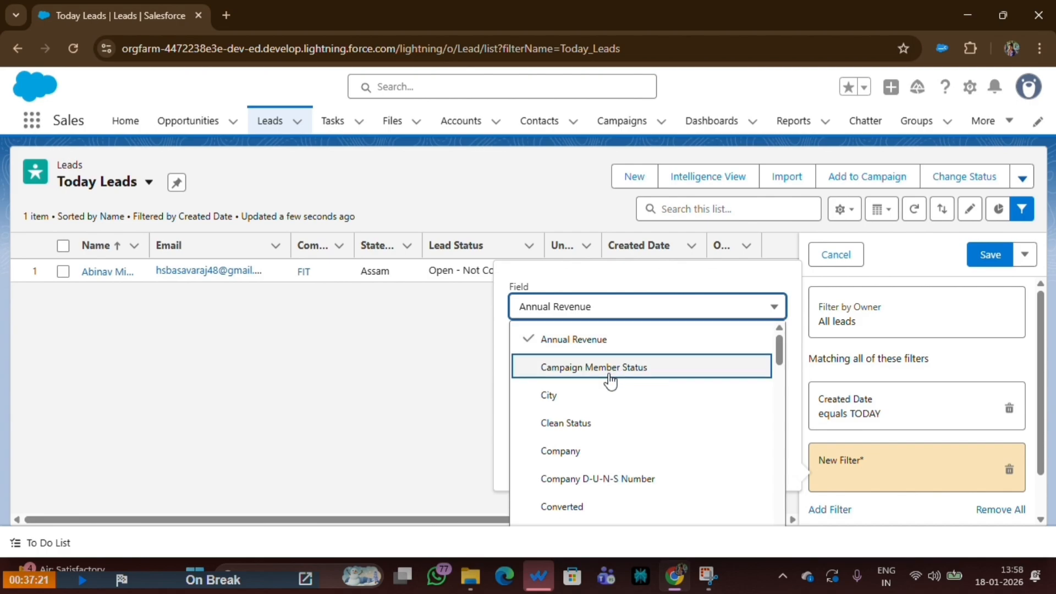
scroll(605, 391, "down", 3)
scroll(603, 407, "down", 9)
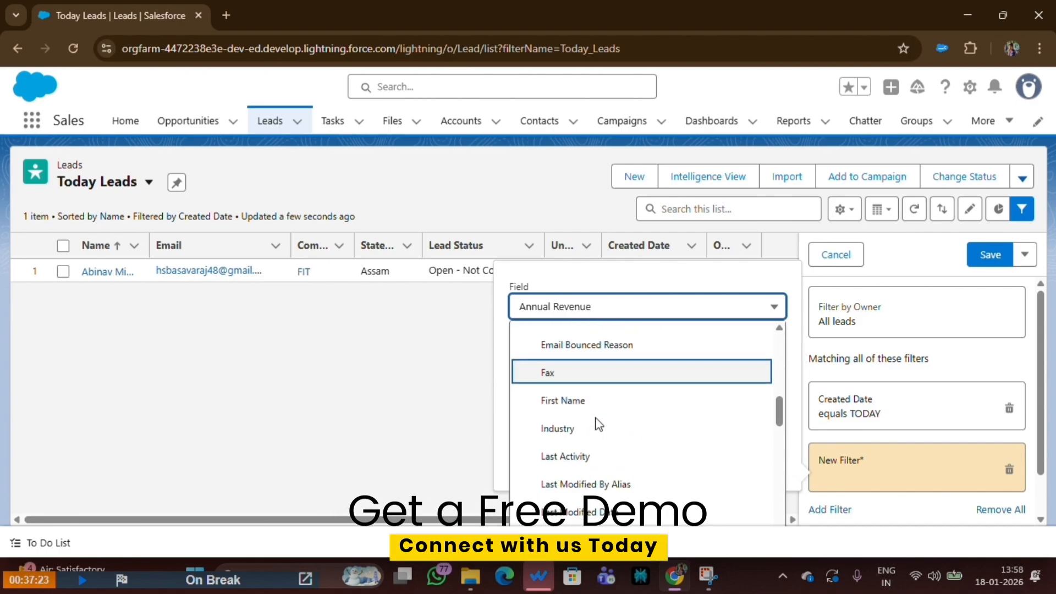
scroll(597, 426, "down", 5)
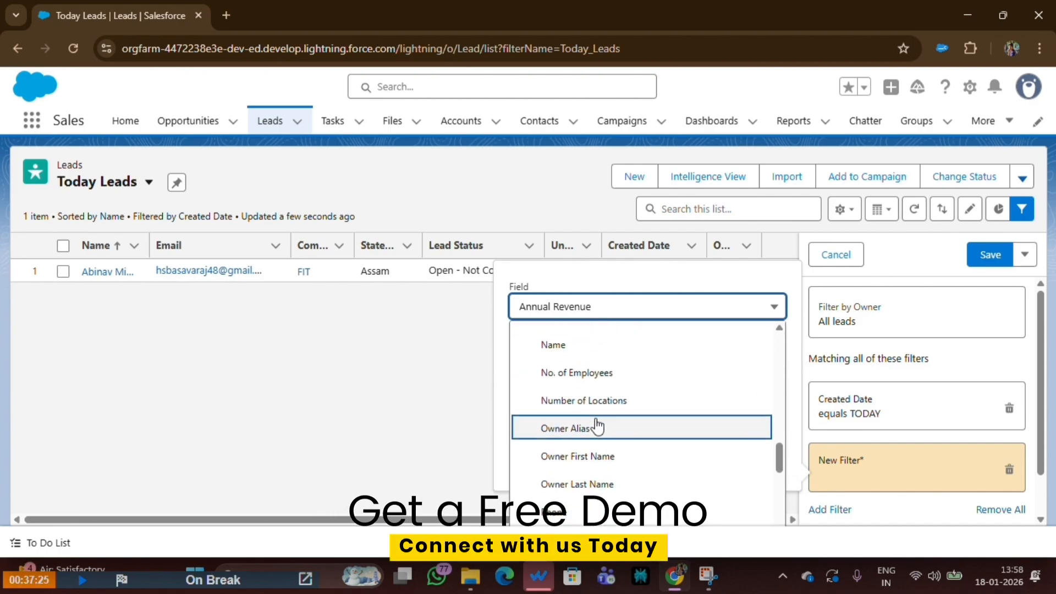
scroll(596, 426, "down", 3)
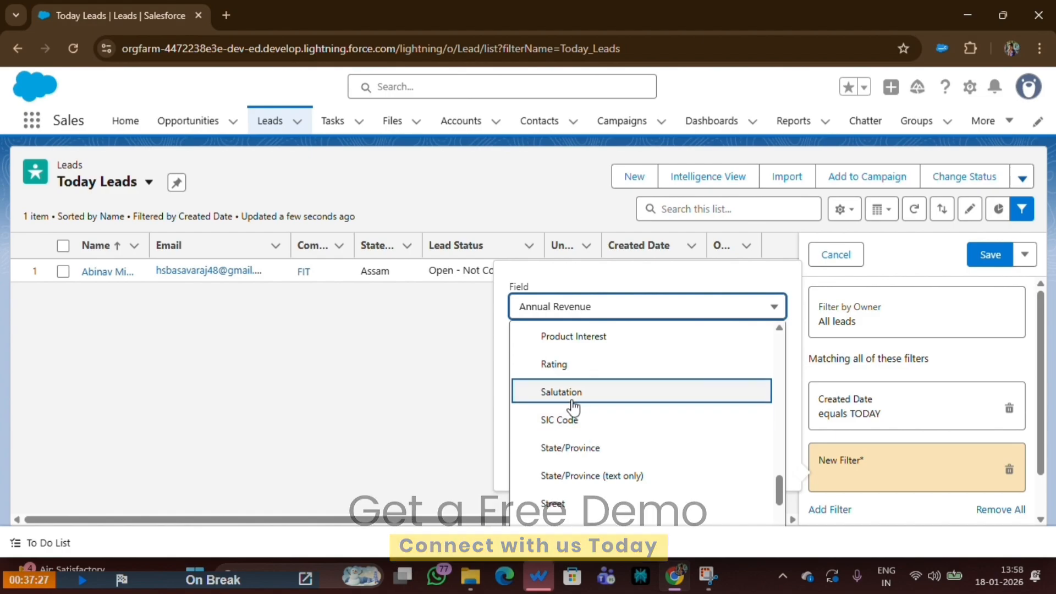
scroll(569, 399, "up", 2)
scroll(575, 418, "down", 4)
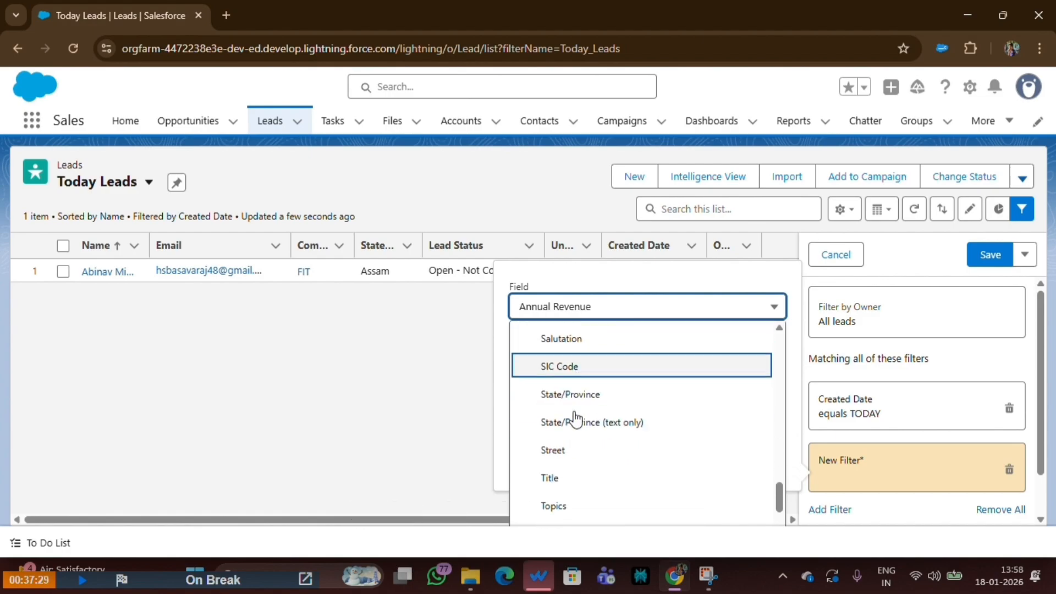
scroll(583, 412, "up", 2)
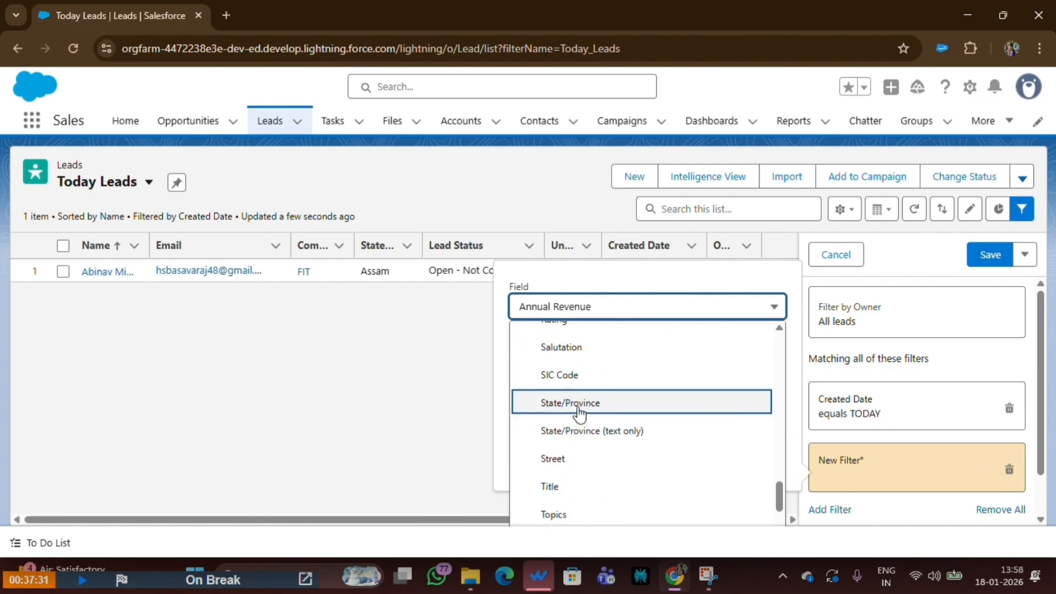
type("lead")
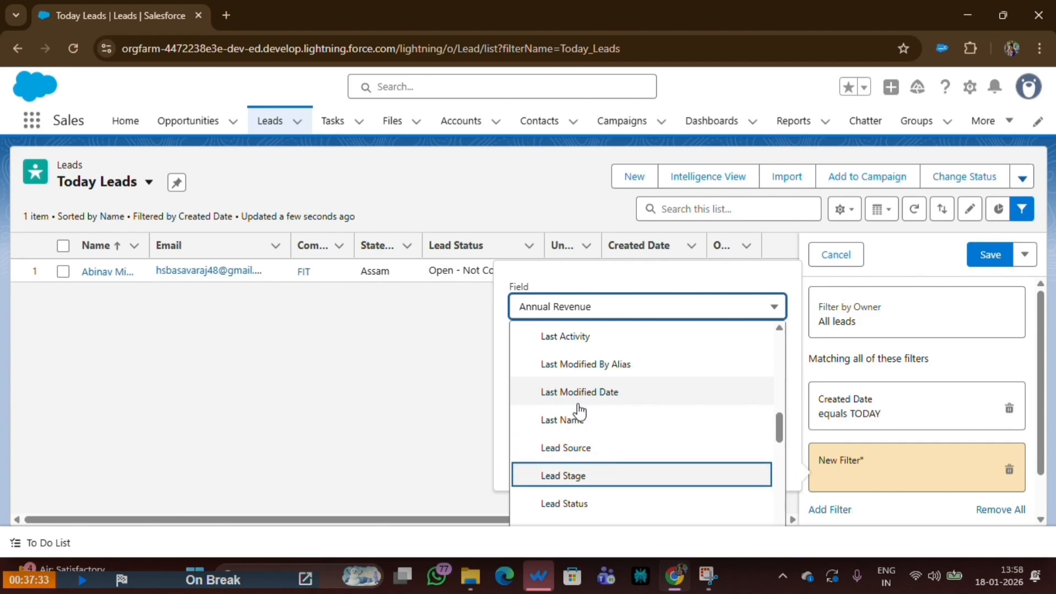
left_click(576, 504)
Set the Lead Status filter to equals Open - Not Contacted and apply the condition.
left_click(545, 367)
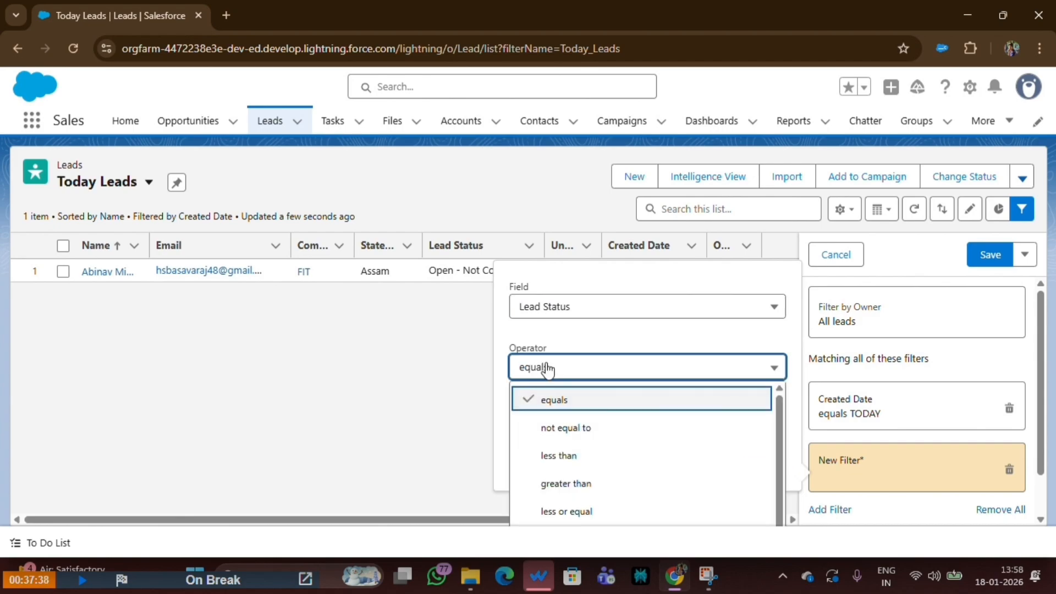
left_click(554, 403)
left_click(553, 429)
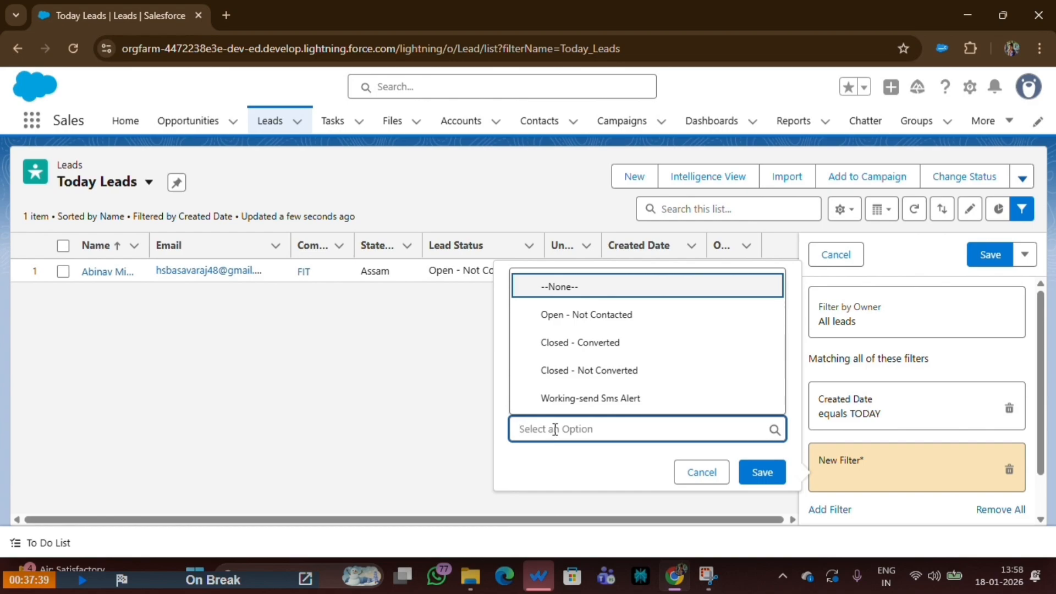
left_click(572, 318)
left_click(760, 496)
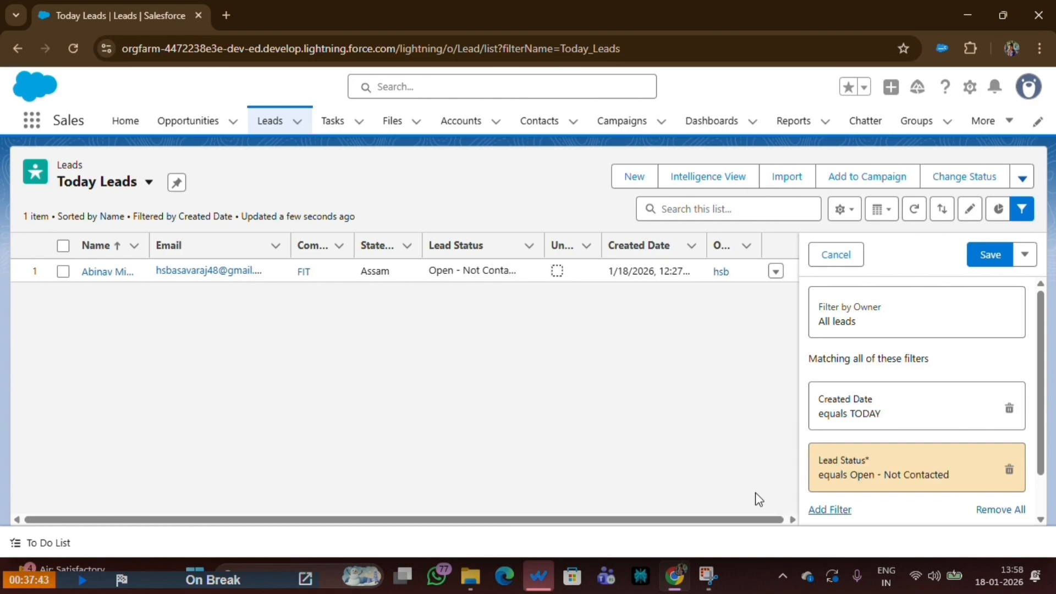
Save the Today Leads list view with its filters and close the filter pane.
scroll(827, 438, "down", 2)
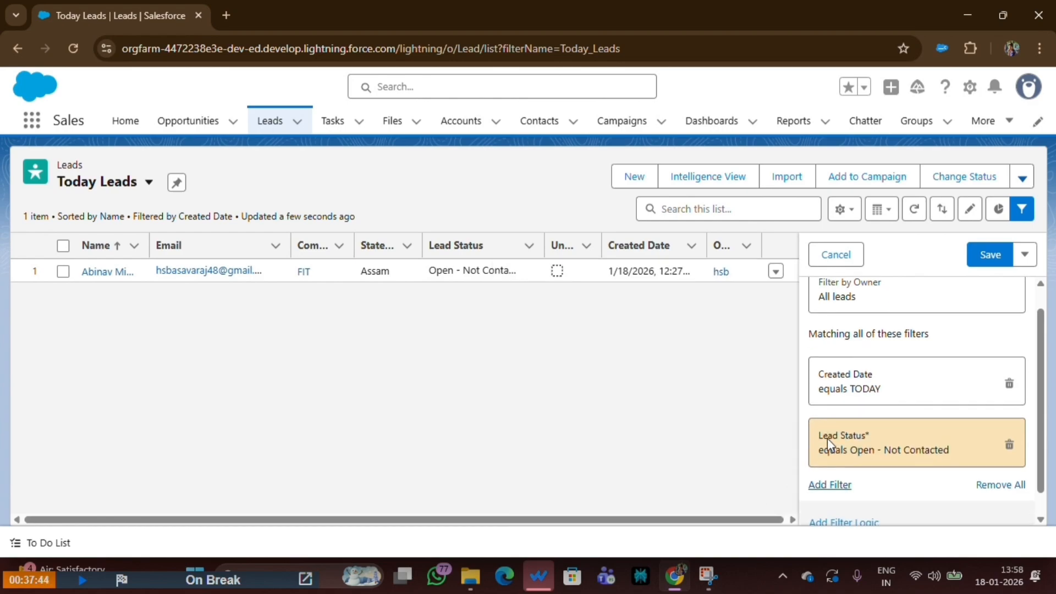
left_click(995, 258)
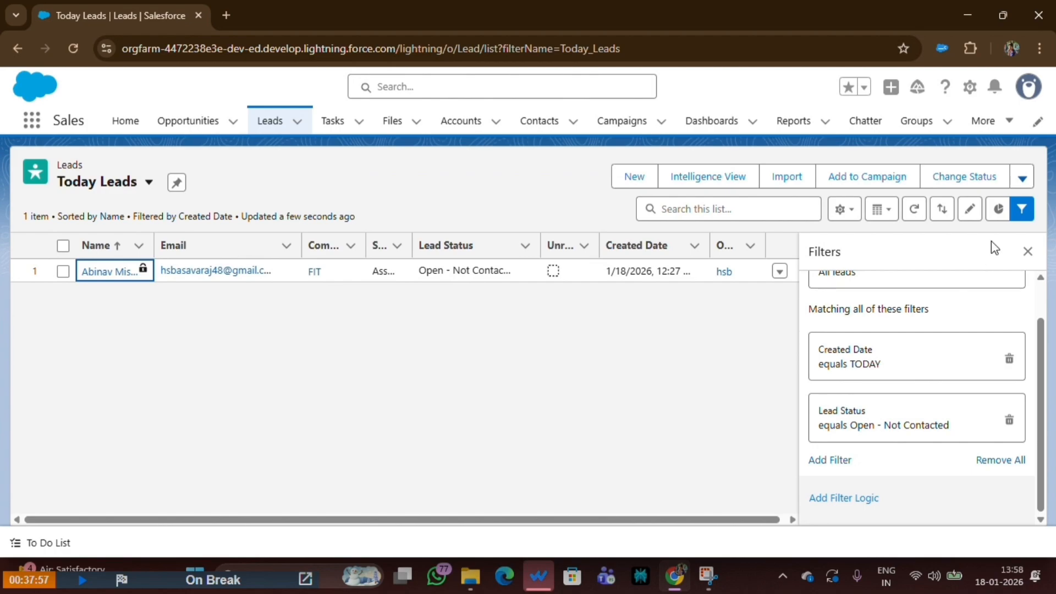
left_click(1027, 251)
Review who can see the Today Leads list view in its Sharing Settings and cancel the dialog.
left_click(844, 209)
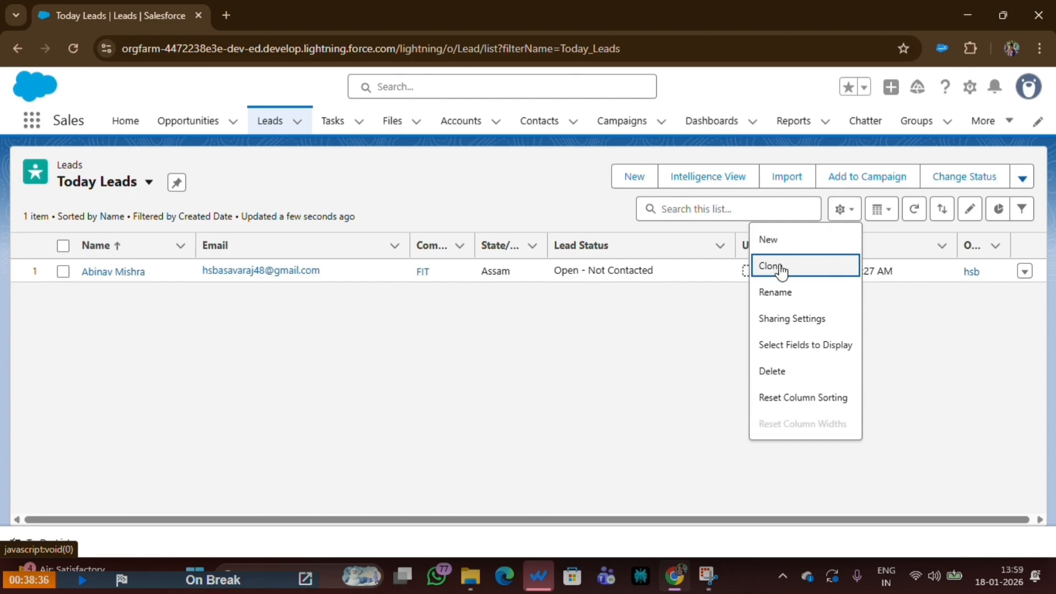
left_click(803, 328)
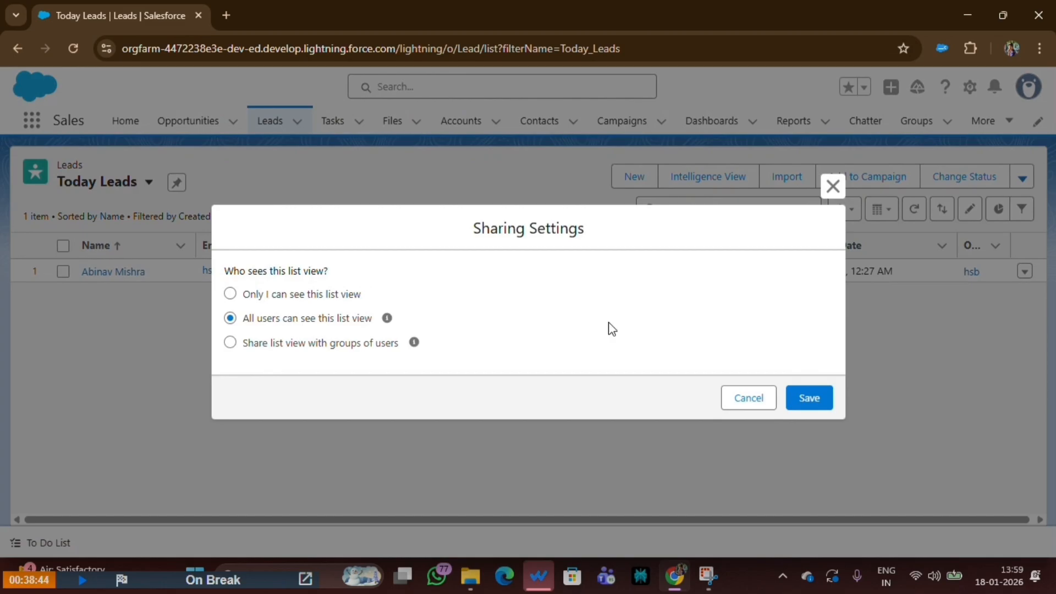
left_click(726, 399)
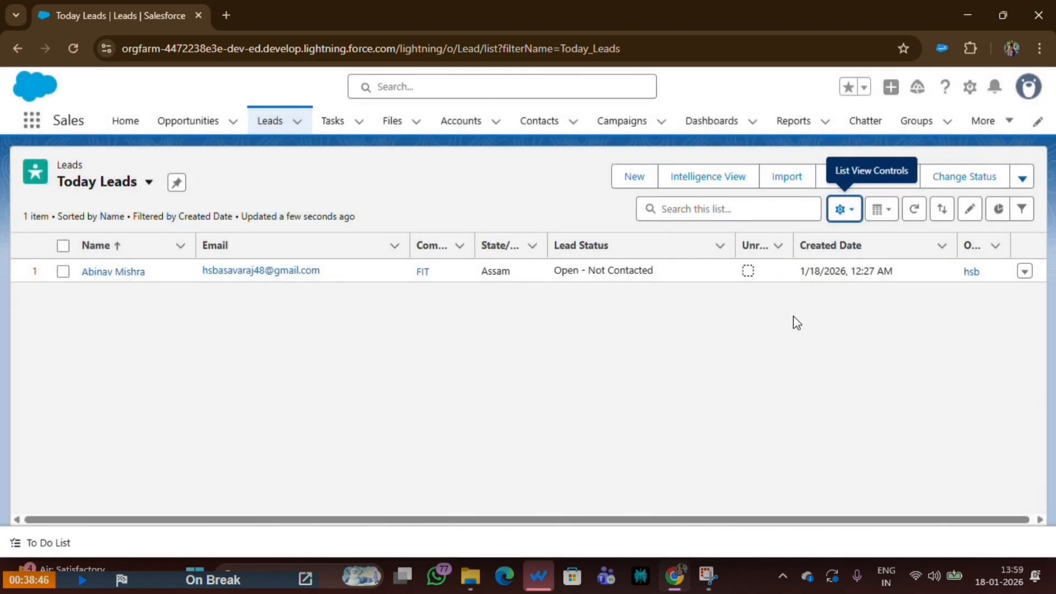
Review the available and visible fields for the Today Leads list view and cancel the field selection.
left_click(842, 213)
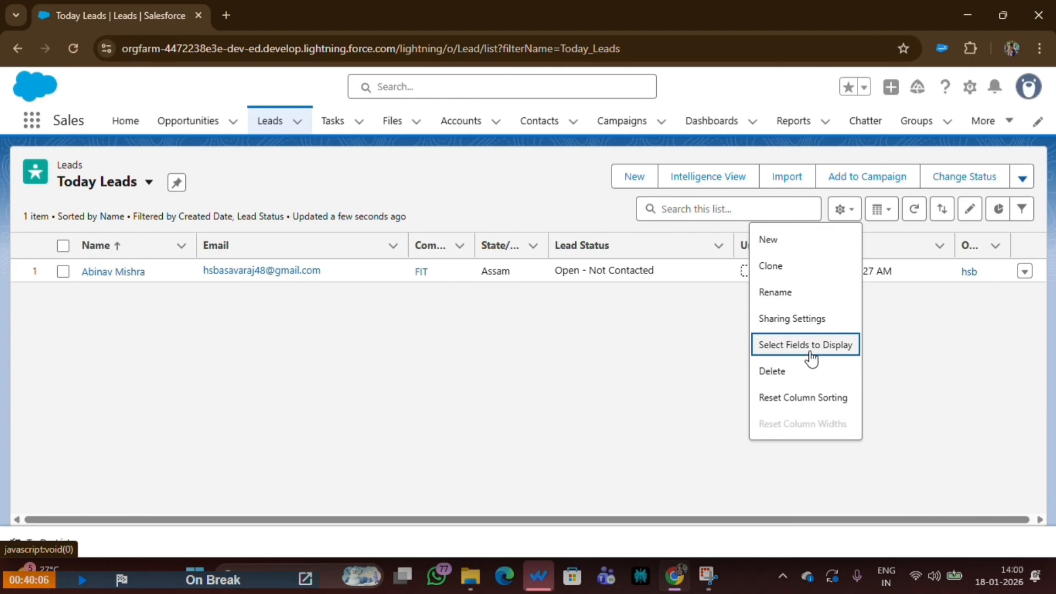
left_click(810, 346)
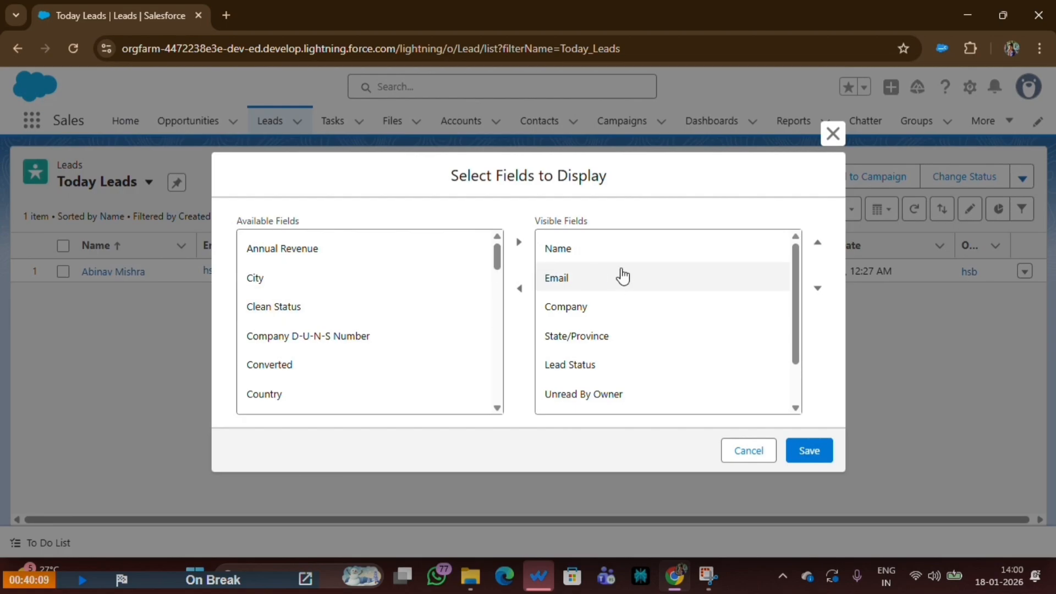
scroll(651, 358, "down", 2)
left_click(749, 453)
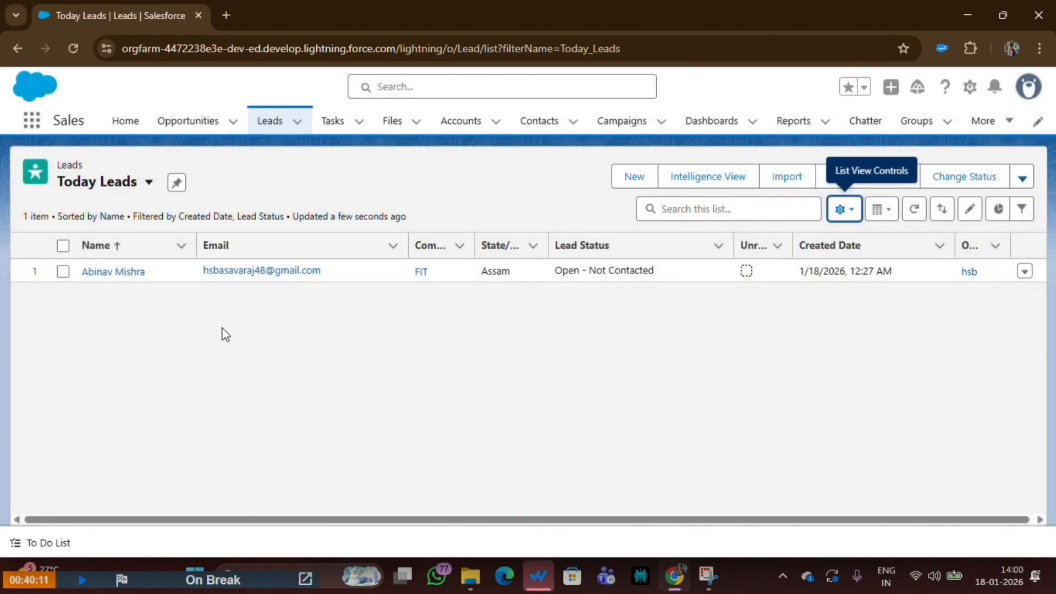